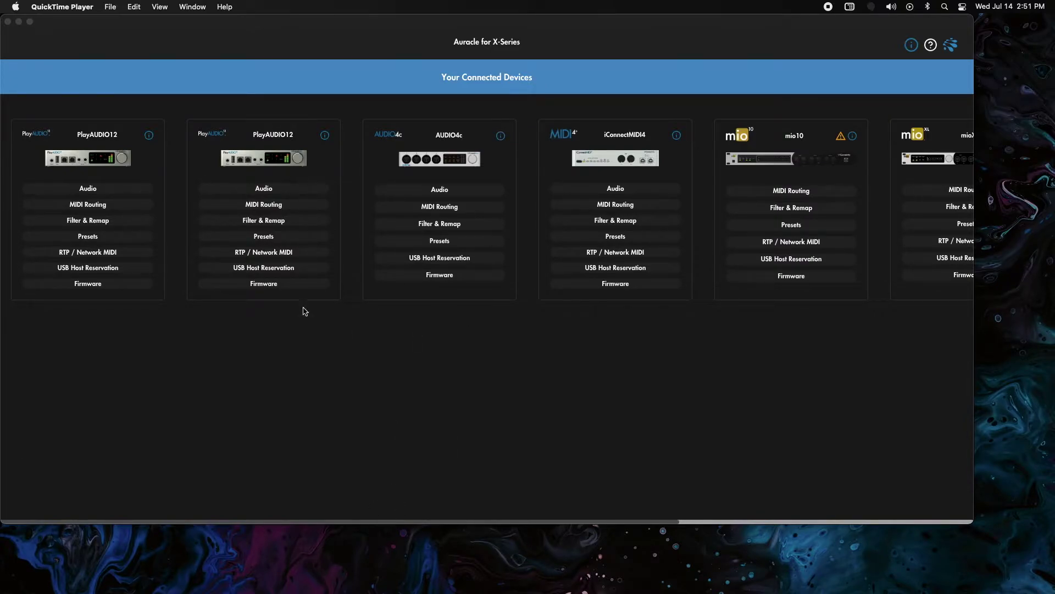
Step: In Auracle for X-Series, open the RTP / Network MIDI settings of mioXM 008 and copy the RTP 1 session name
{"action": "left_click", "coordinate": [358, 522]}
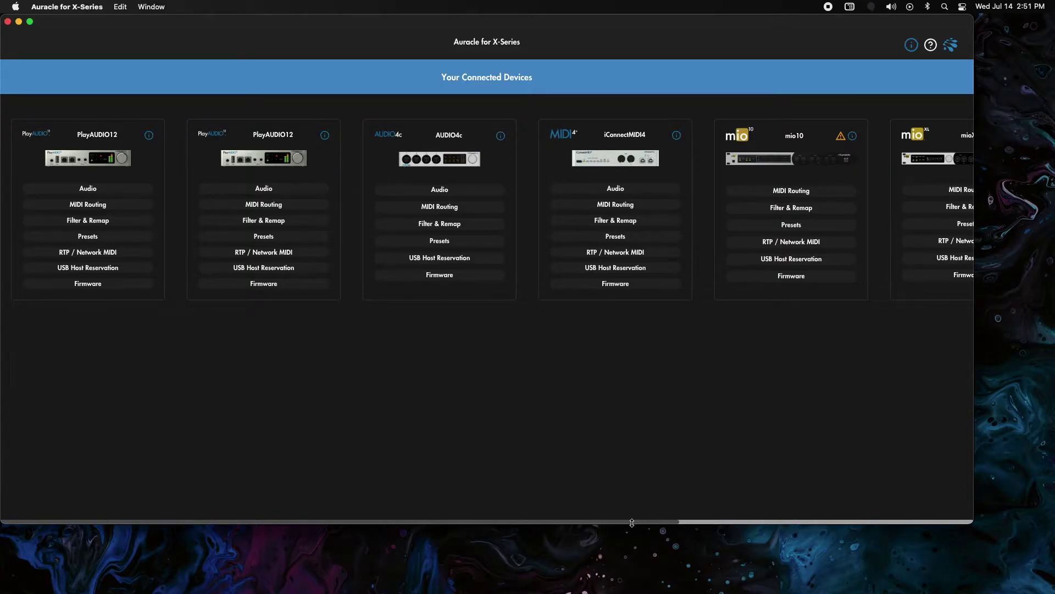
{"action": "left_click_drag", "start_coordinate": [632, 522], "coordinate": [915, 522]}
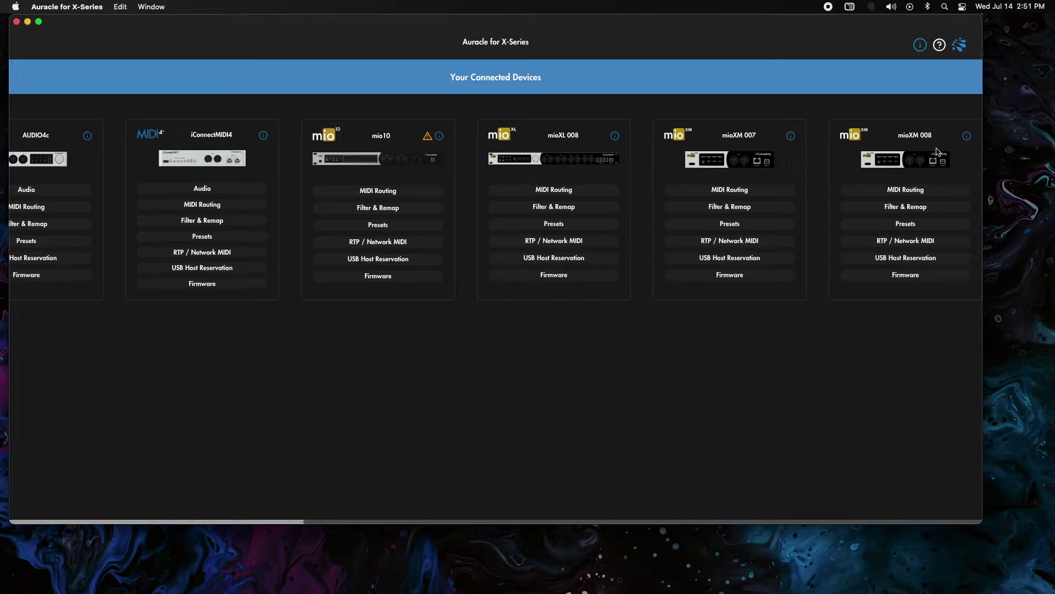
{"action": "left_click", "coordinate": [895, 242]}
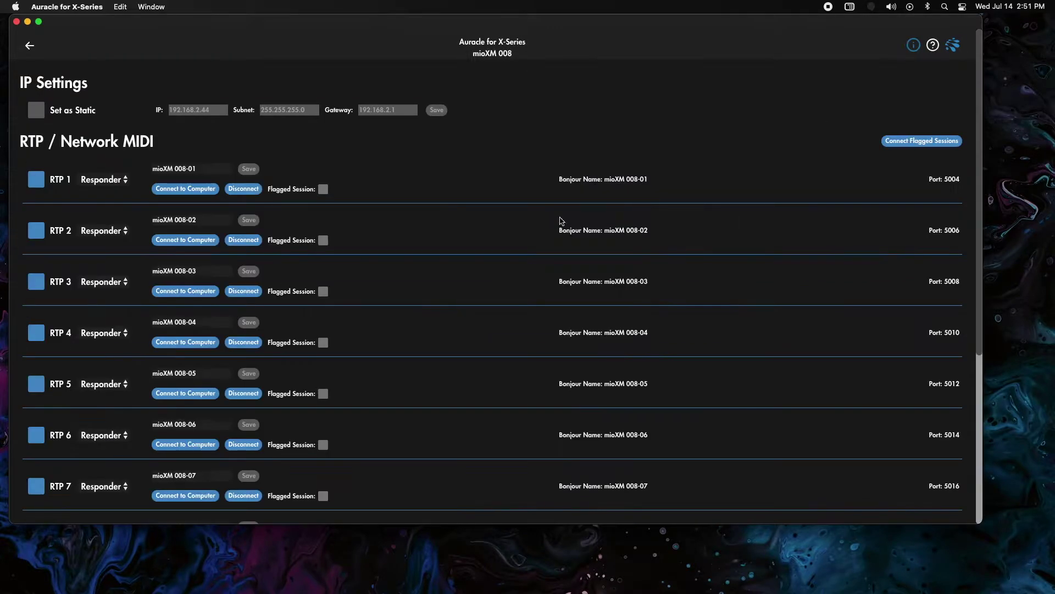
{"action": "left_click", "coordinate": [200, 168]}
{"action": "key", "text": "super+c"}
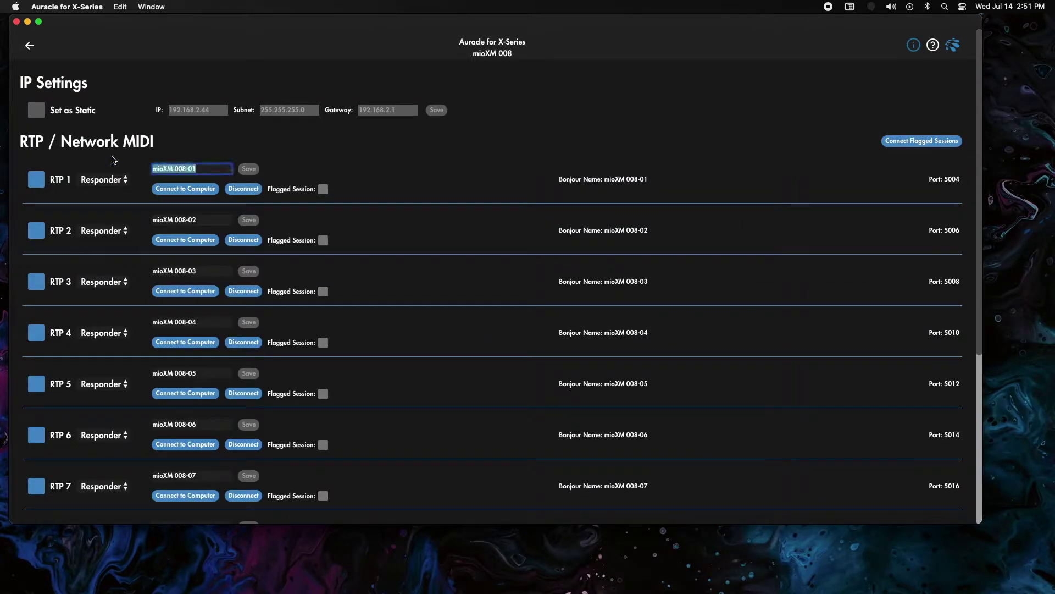
Step: Open the second PlayAUDIO12's RTP / Network MIDI settings and set sessions PA12 1AD-01 and PA12 1AD-02 to Initiator
{"action": "left_click", "coordinate": [30, 47]}
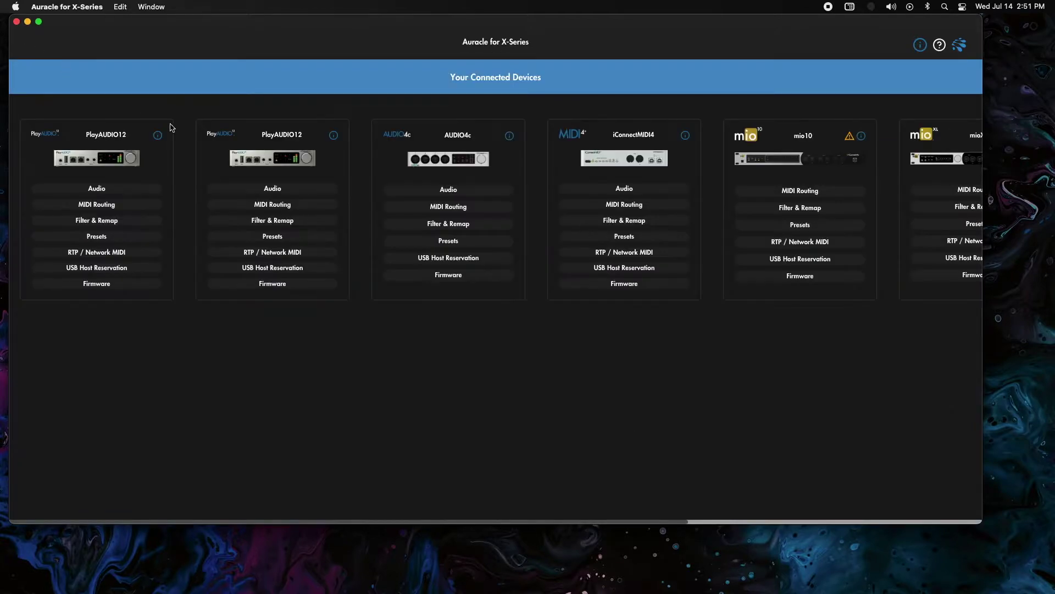
{"action": "left_click", "coordinate": [325, 252]}
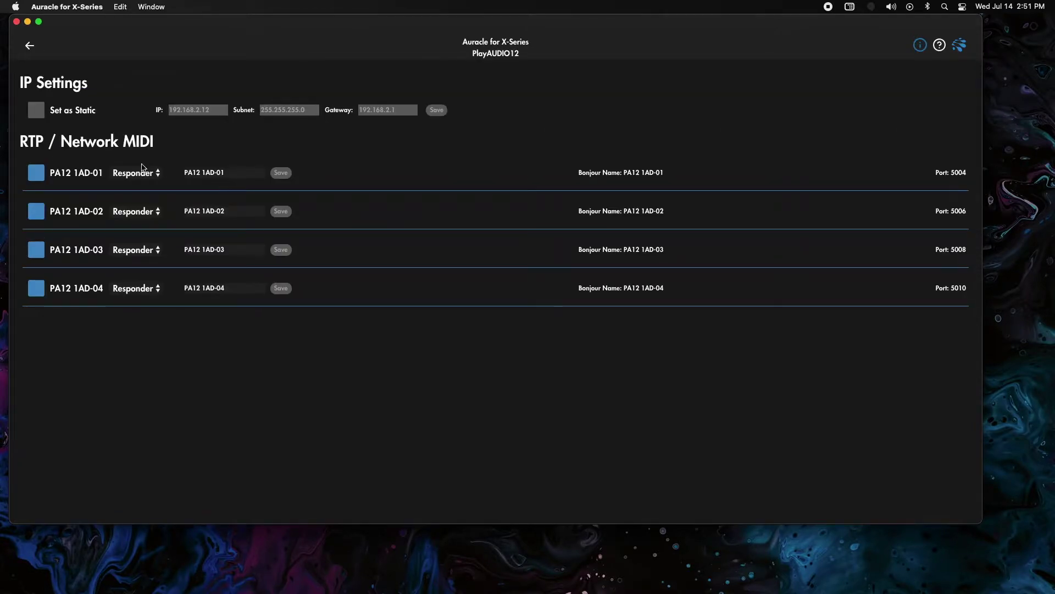
{"action": "left_click", "coordinate": [142, 168]}
{"action": "left_click", "coordinate": [137, 160]}
{"action": "left_click", "coordinate": [141, 216]}
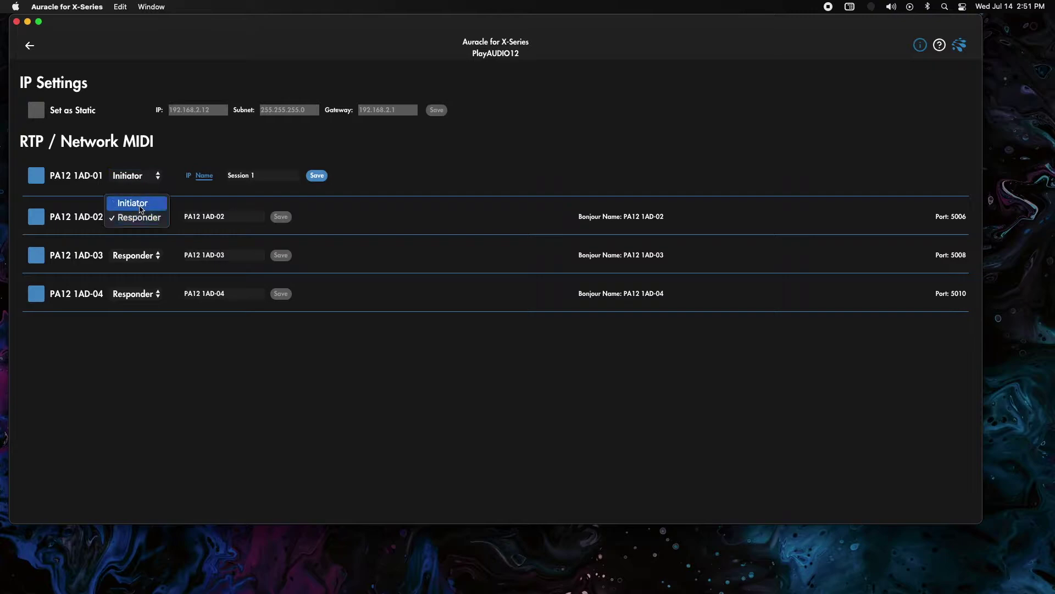
{"action": "left_click", "coordinate": [140, 209]}
Step: Name the first initiator's target session mioXM 008-01 and the second's mioXM 008-02, and save both
{"action": "left_click", "coordinate": [266, 175]}
{"action": "key", "text": "super+v"}
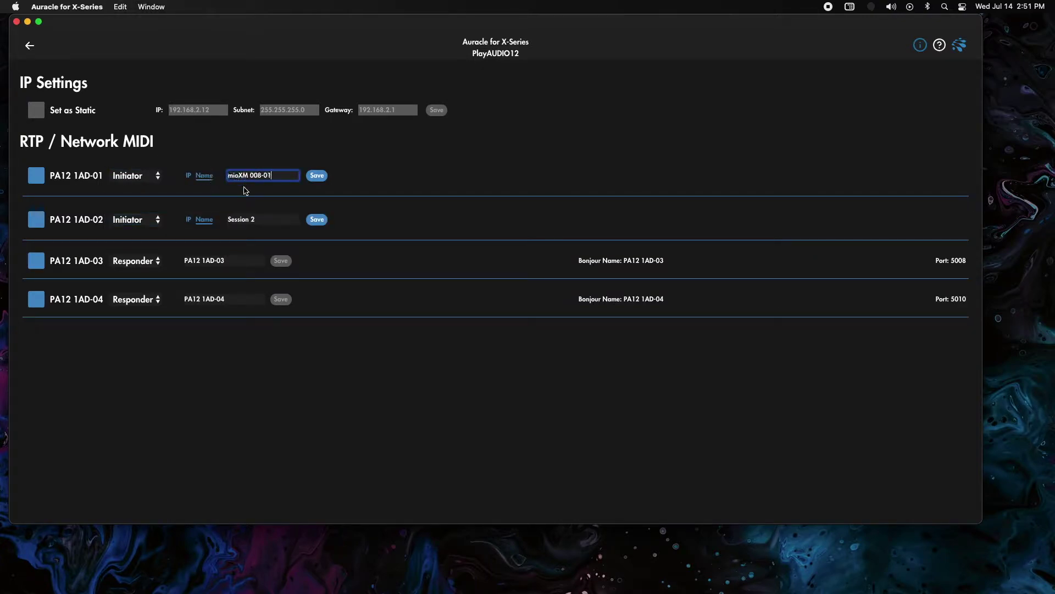
{"action": "key", "text": "Tab"}
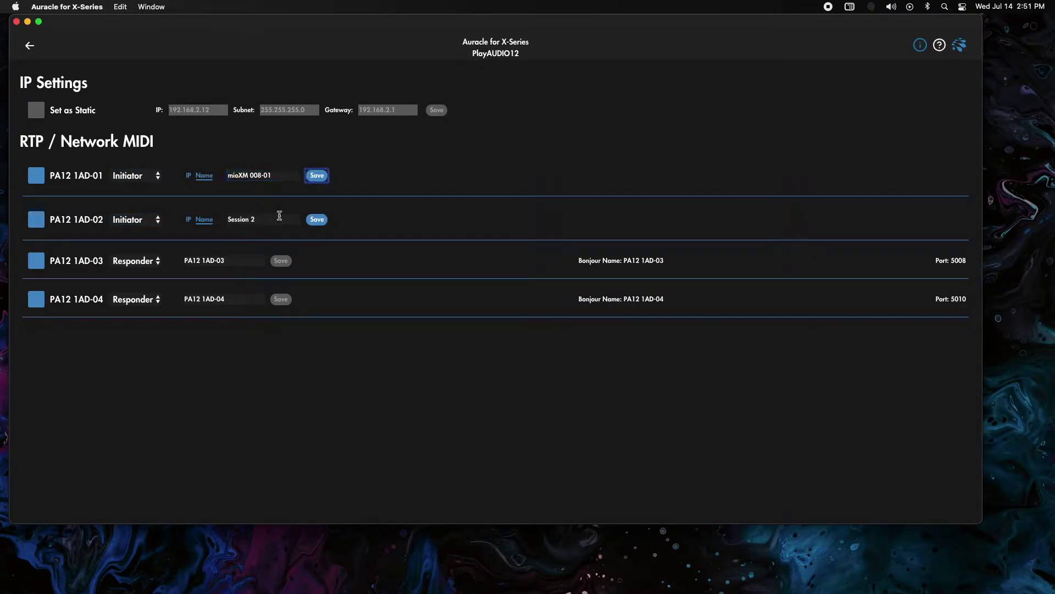
{"action": "left_click", "coordinate": [274, 220]}
{"action": "key", "text": "super+v"}
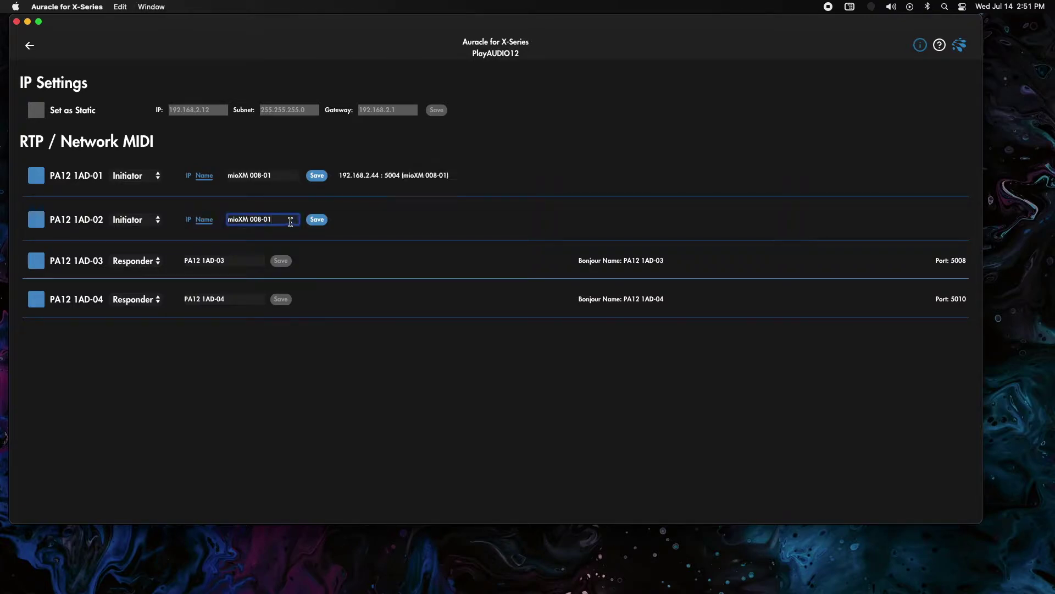
{"action": "left_click", "coordinate": [317, 220]}
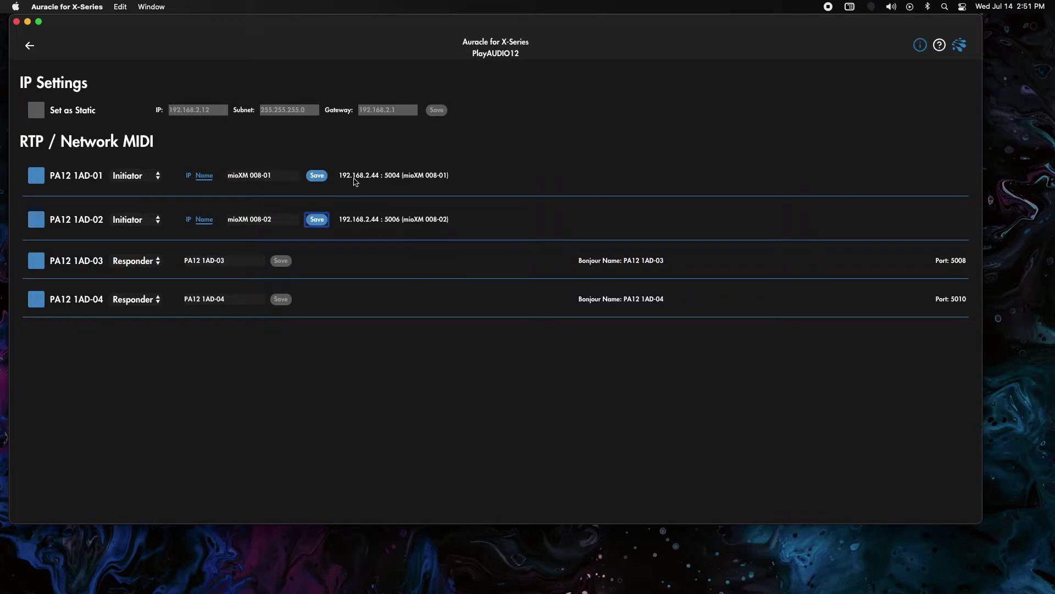
Step: In mioXM 008's USB Host Reservation, reserve HST 1 for M-Audio Axiom A.I.R. Mini32 (Port 1) and HST 2 for (Port 1)
{"action": "left_click", "coordinate": [29, 48]}
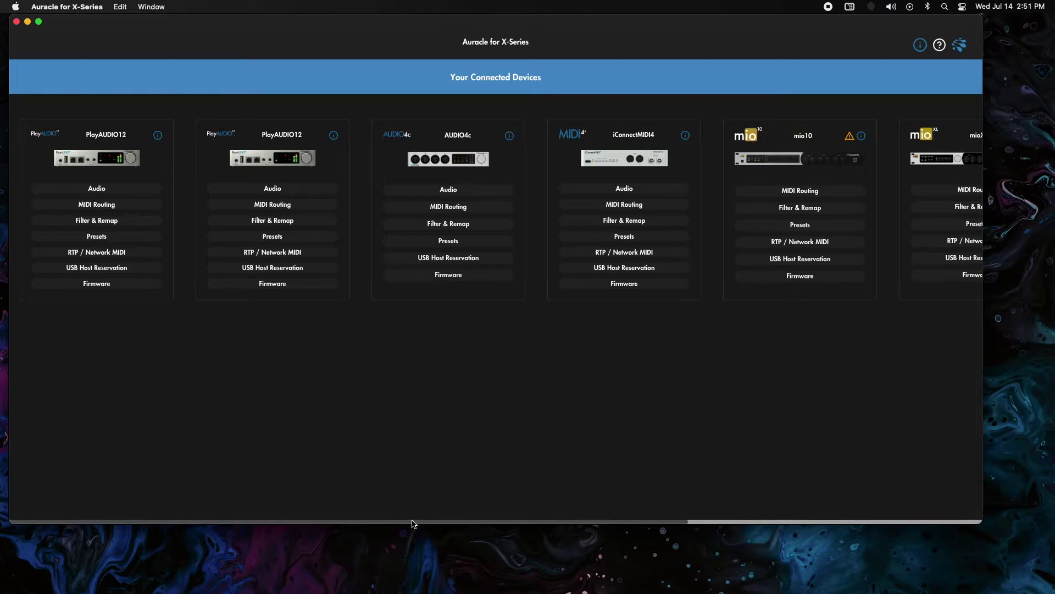
{"action": "left_click_drag", "start_coordinate": [414, 524], "coordinate": [718, 586]}
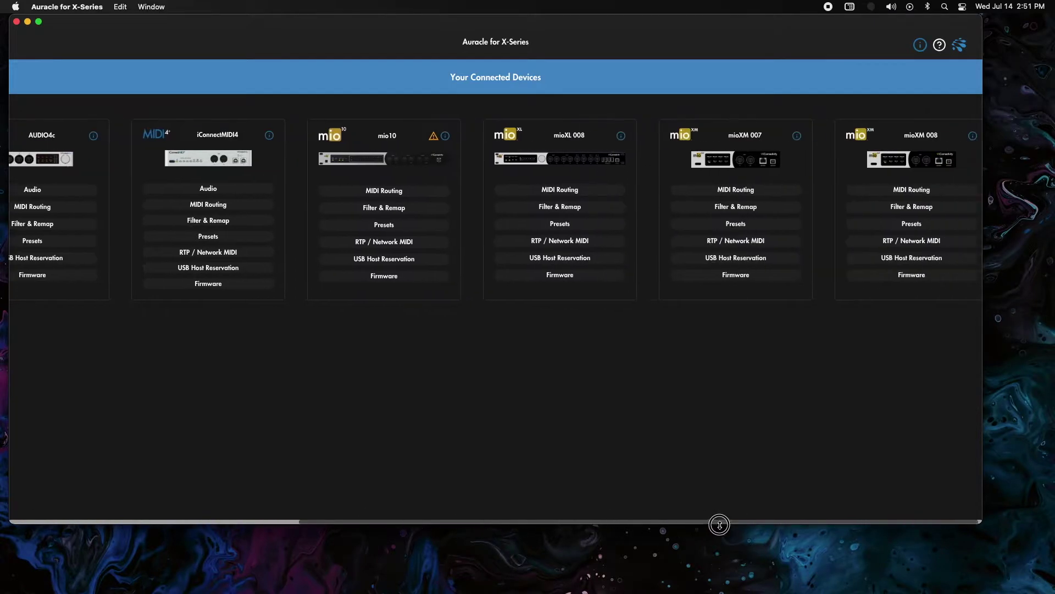
{"action": "left_click", "coordinate": [907, 258]}
{"action": "left_click", "coordinate": [377, 108]}
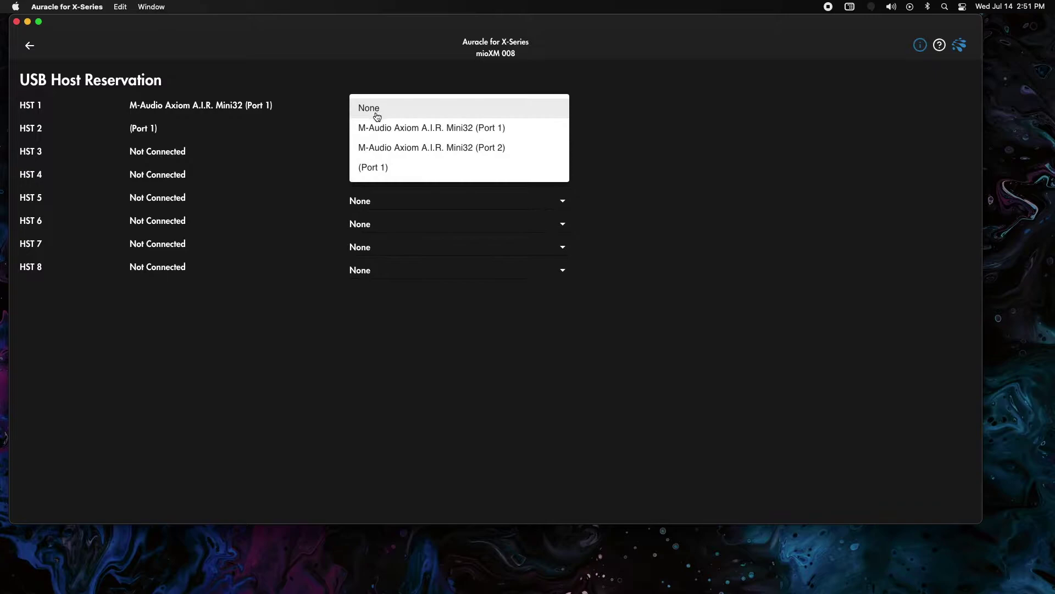
{"action": "left_click", "coordinate": [378, 135]}
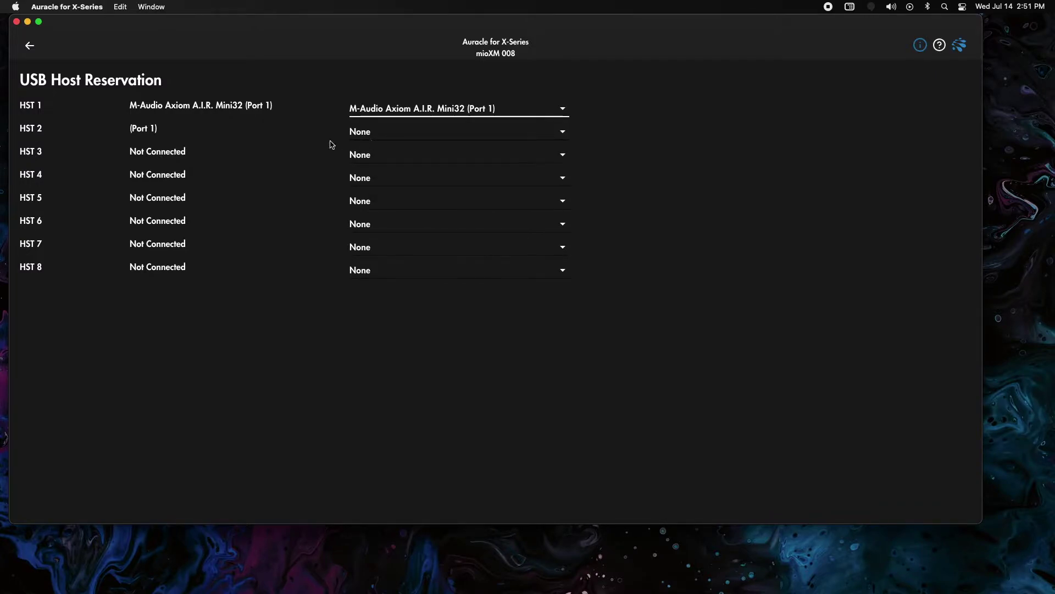
{"action": "left_click", "coordinate": [401, 133]}
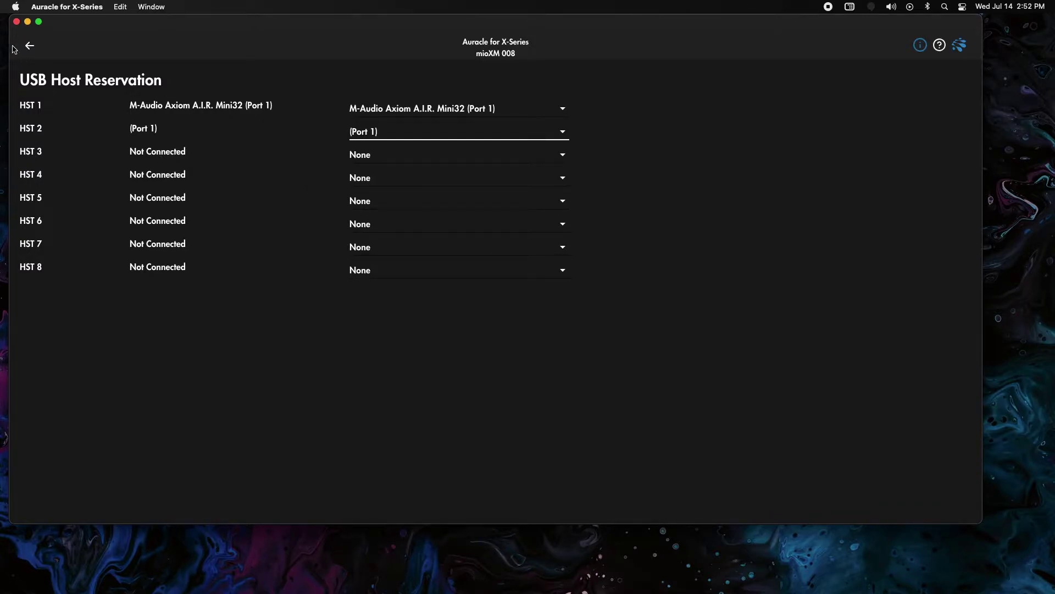
Step: Return to the connected devices and open the MIDI Routing page of mioXM 008
{"action": "left_click", "coordinate": [30, 47]}
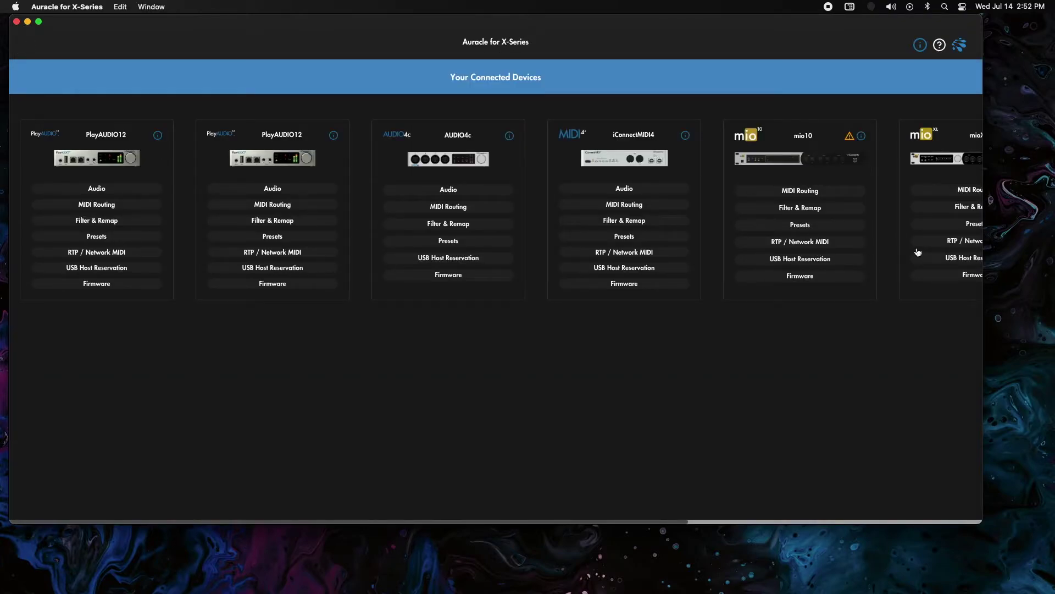
{"action": "left_click_drag", "start_coordinate": [601, 524], "coordinate": [876, 389]}
{"action": "left_click_drag", "start_coordinate": [797, 524], "coordinate": [924, 229]}
{"action": "left_click", "coordinate": [902, 189]}
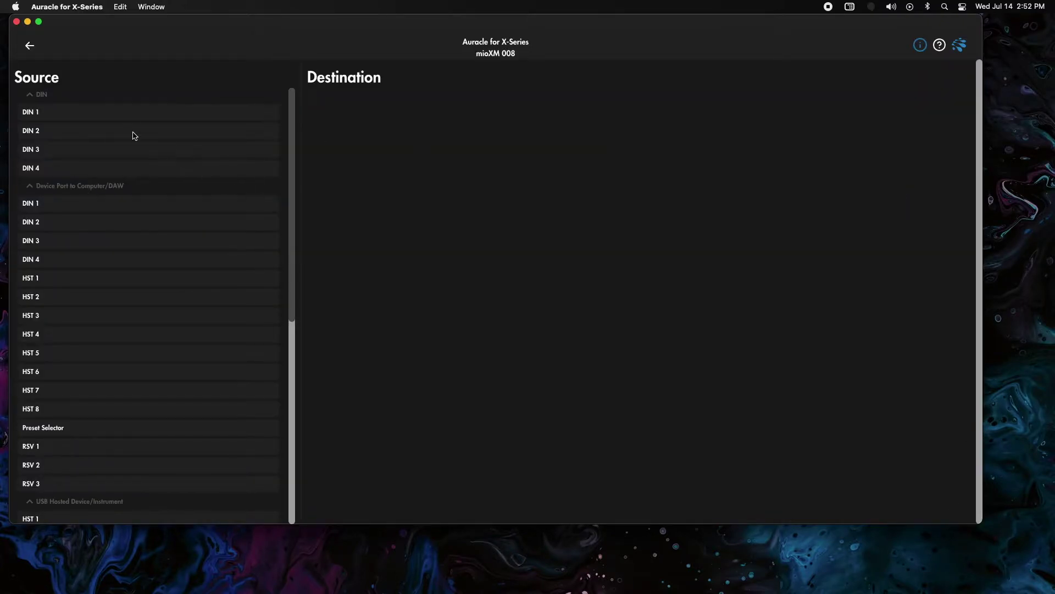
Step: Route the sources DIN 1 through DIN 4 to network destination RTP 1, removing their other RTP destinations
{"action": "left_click", "coordinate": [94, 113]}
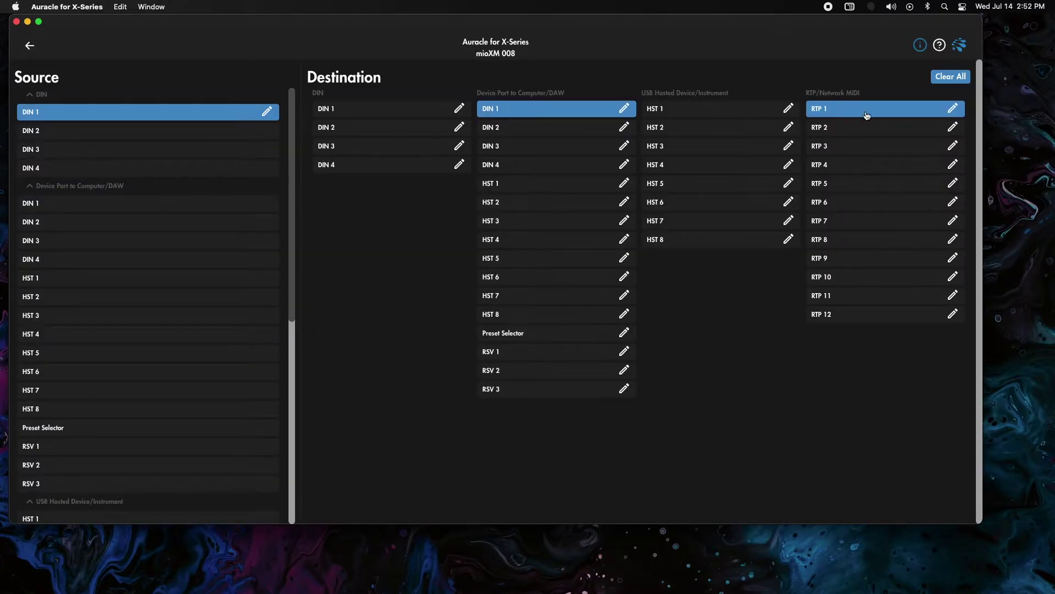
{"action": "left_click", "coordinate": [230, 132]}
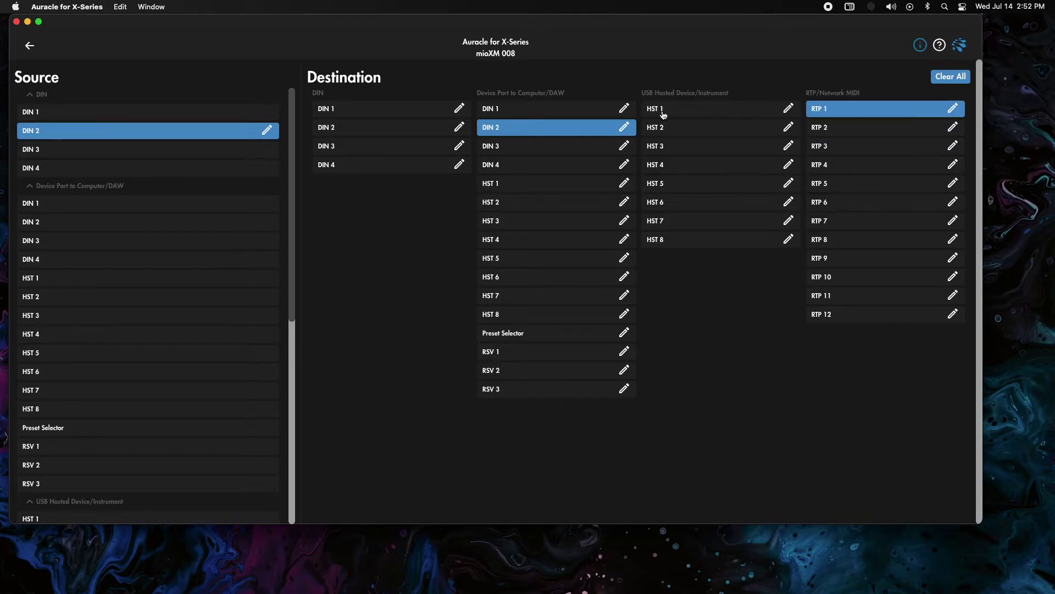
{"action": "left_click", "coordinate": [190, 149]}
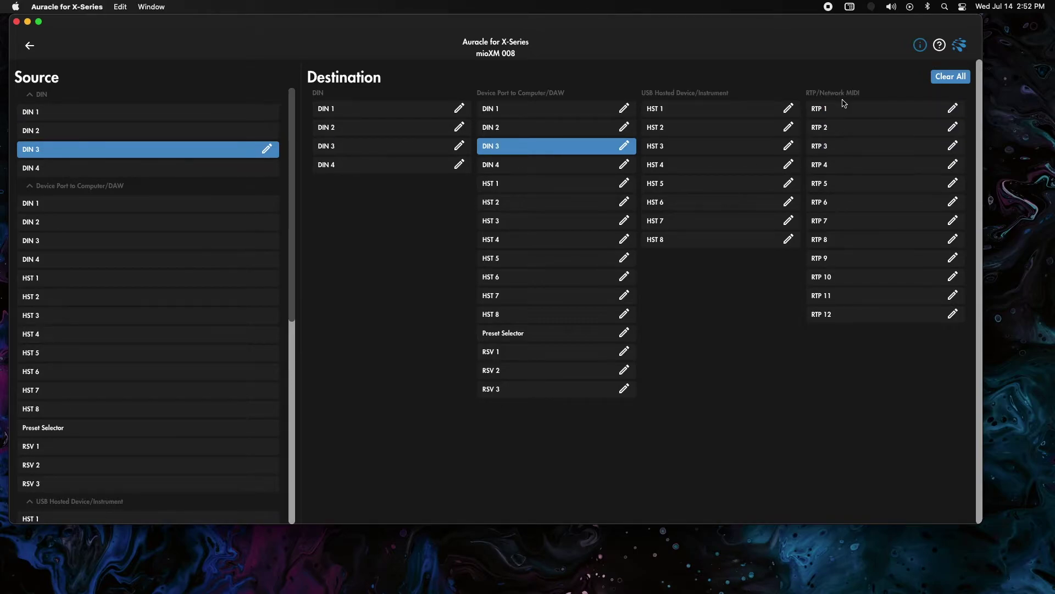
{"action": "left_click", "coordinate": [205, 168]}
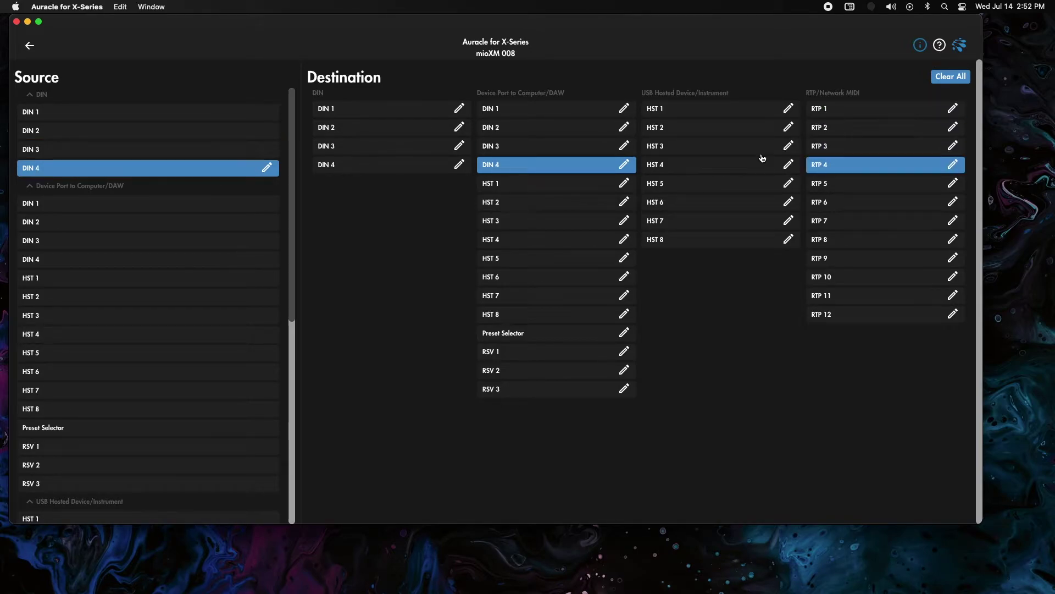
{"action": "left_click", "coordinate": [847, 166]}
{"action": "left_click", "coordinate": [808, 112]}
Step: Collapse the DIN and Device Port source groups, and route USB hosted sources HST 1 and HST 2 to RTP 2 instead of RTP 5 and RTP 6
{"action": "left_click", "coordinate": [32, 99]}
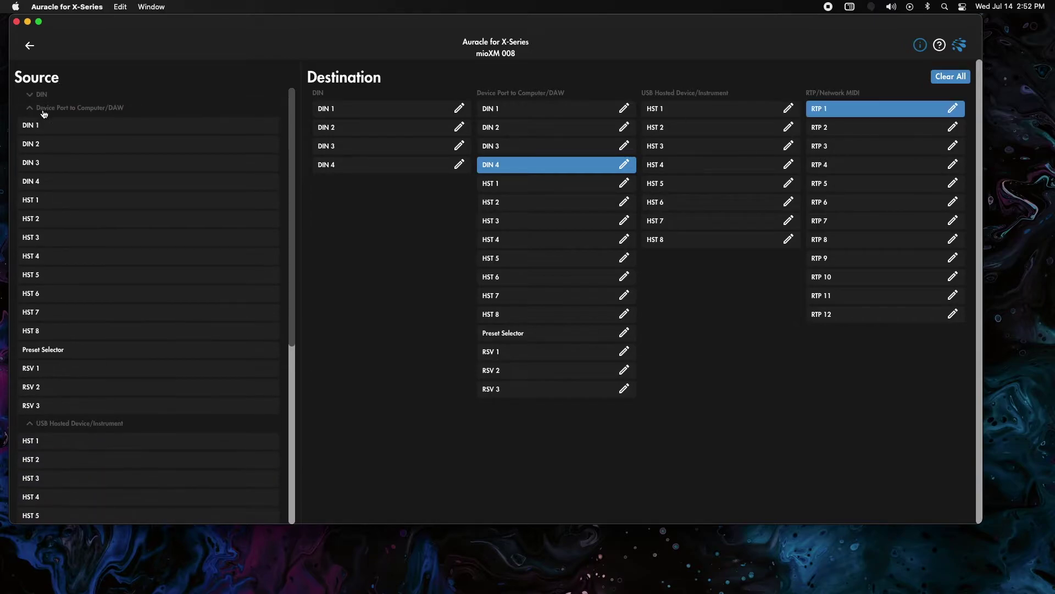
{"action": "left_click", "coordinate": [42, 107]}
{"action": "left_click", "coordinate": [66, 147]}
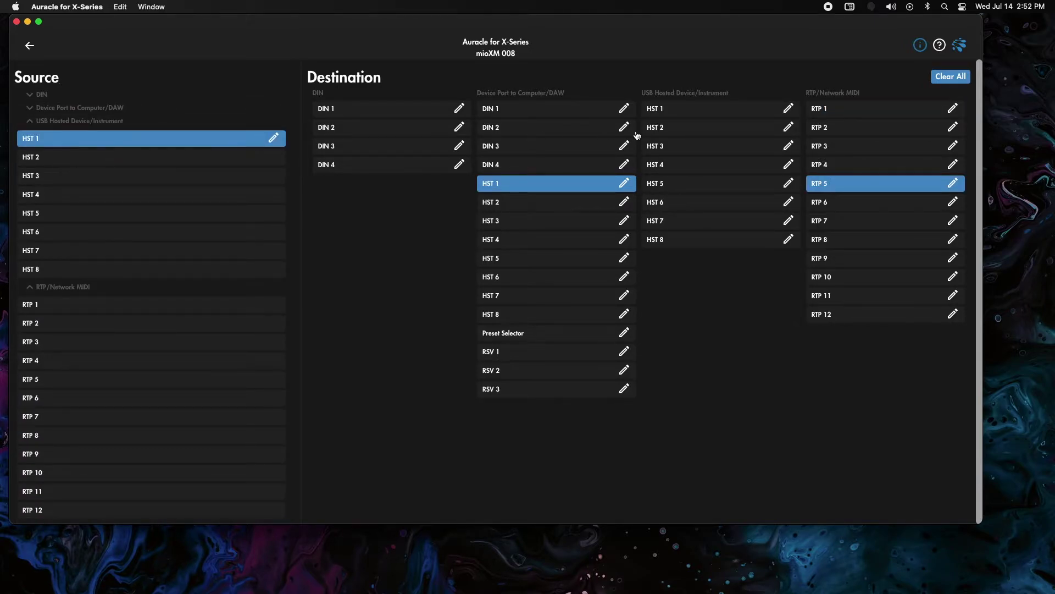
{"action": "left_click", "coordinate": [890, 183]}
{"action": "left_click", "coordinate": [823, 127]}
{"action": "left_click", "coordinate": [246, 164]}
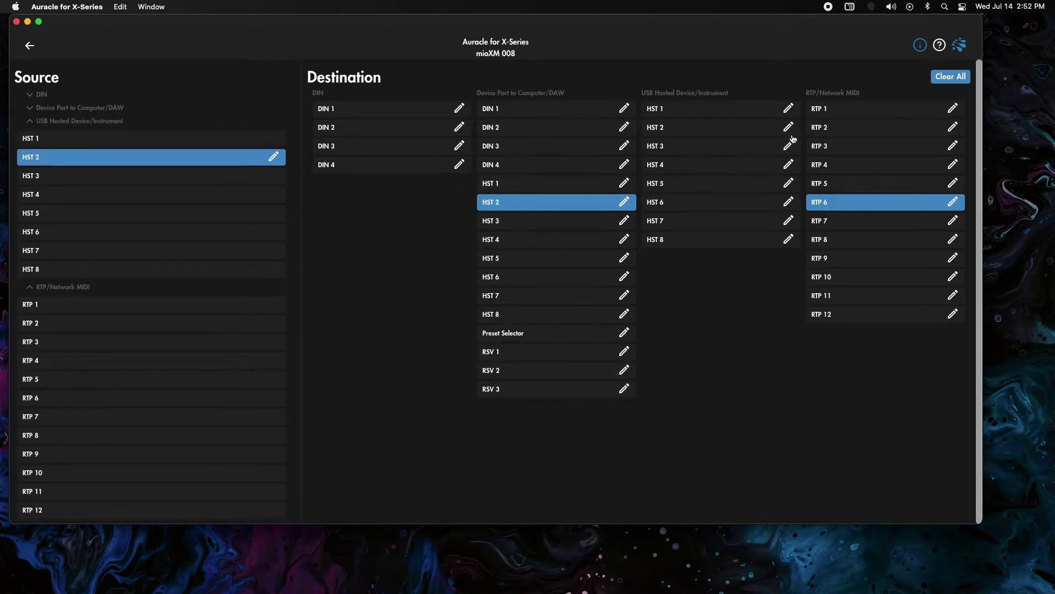
{"action": "left_click", "coordinate": [849, 130]}
Step: Route USB hosted sources HST 3 and HST 4 to RTP 2, replacing their default RTP destinations
{"action": "left_click", "coordinate": [214, 176]}
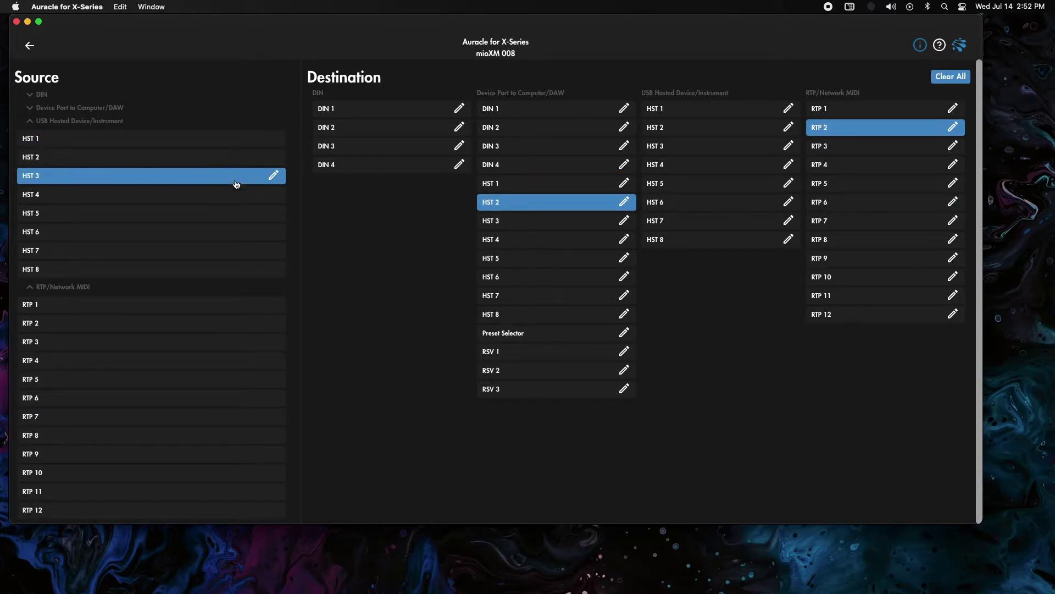
{"action": "left_click", "coordinate": [830, 129]}
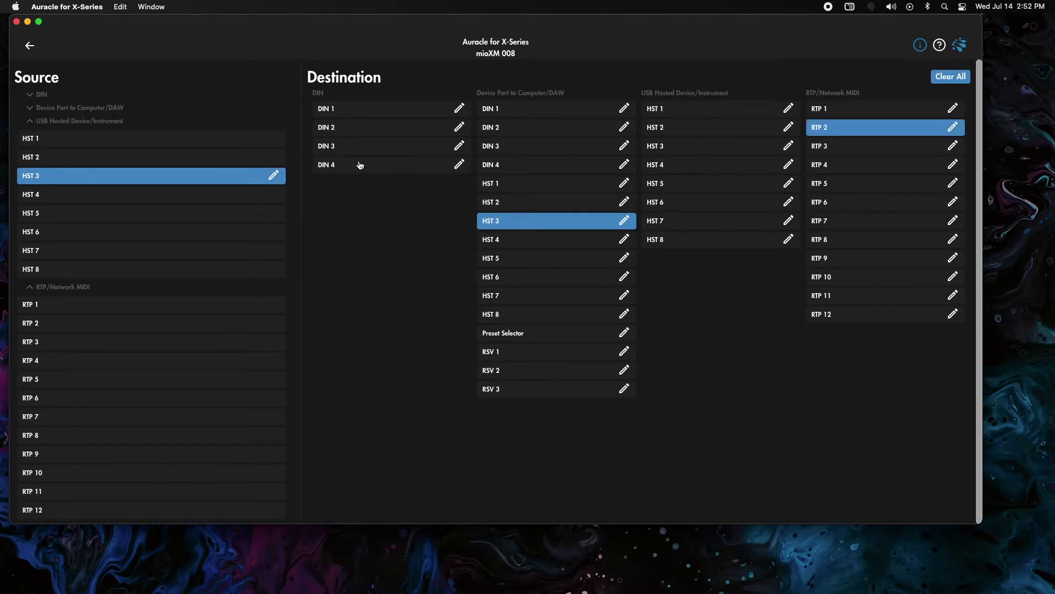
{"action": "left_click", "coordinate": [196, 197]}
{"action": "left_click", "coordinate": [841, 242]}
{"action": "left_click", "coordinate": [831, 129]}
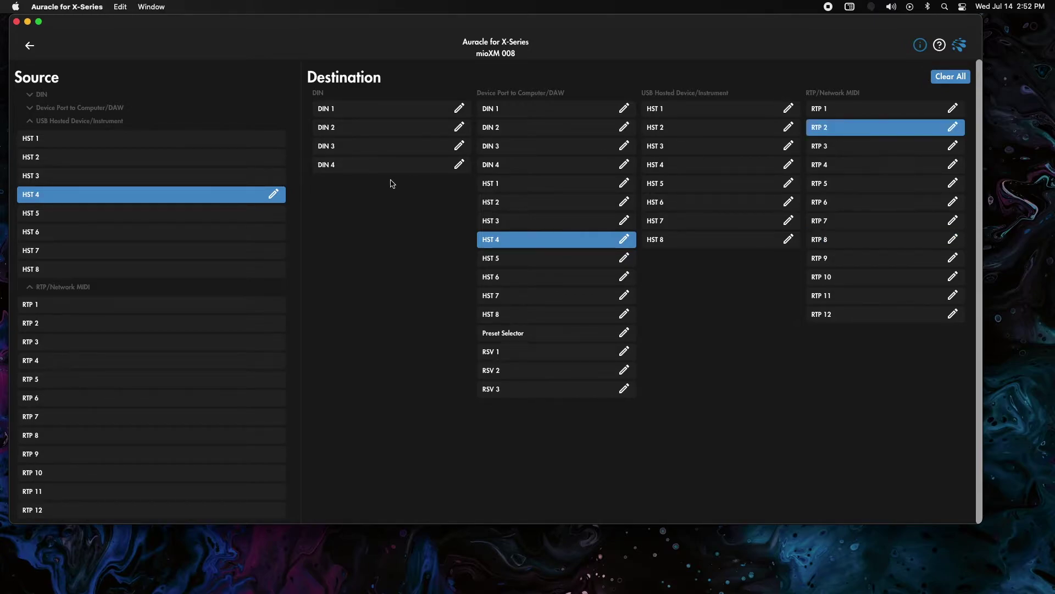
Step: Route USB hosted sources HST 5 and HST 6 to RTP 2 in place of RTP 9 and RTP 10
{"action": "left_click", "coordinate": [229, 212]}
{"action": "left_click", "coordinate": [834, 257]}
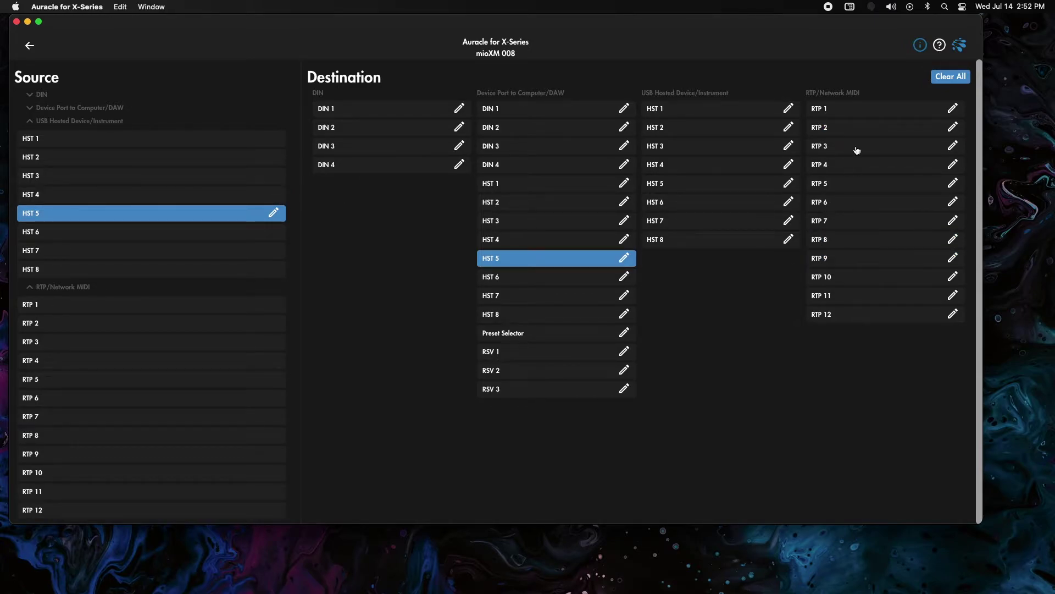
{"action": "left_click", "coordinate": [819, 130]}
{"action": "left_click", "coordinate": [160, 233]}
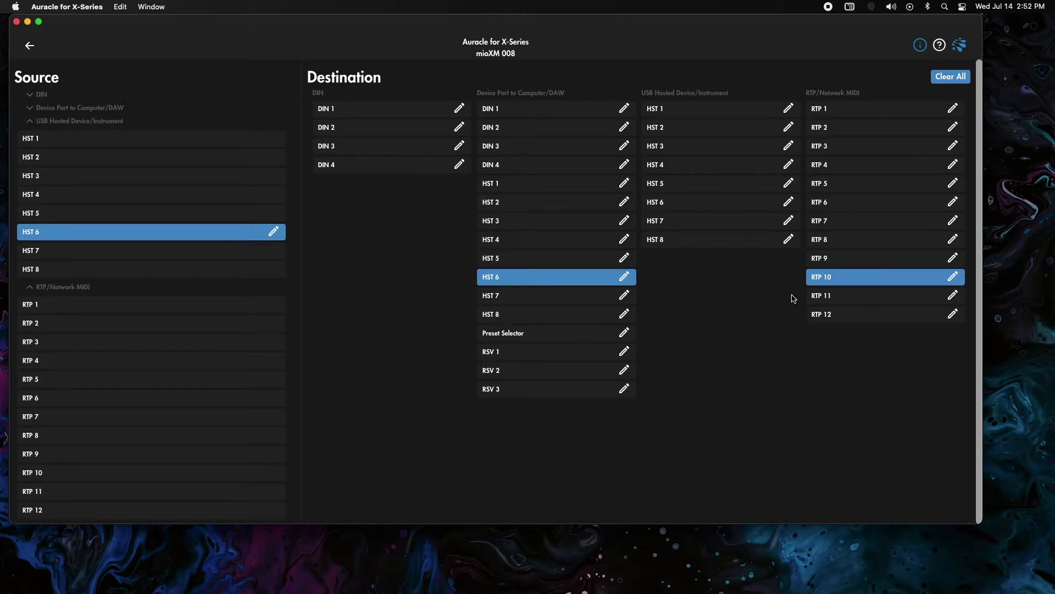
{"action": "left_click", "coordinate": [825, 275]}
{"action": "left_click", "coordinate": [848, 132]}
Step: Route USB hosted sources HST 7 and HST 8 to RTP 2 in place of RTP 11 and RTP 12
{"action": "left_click", "coordinate": [180, 253]}
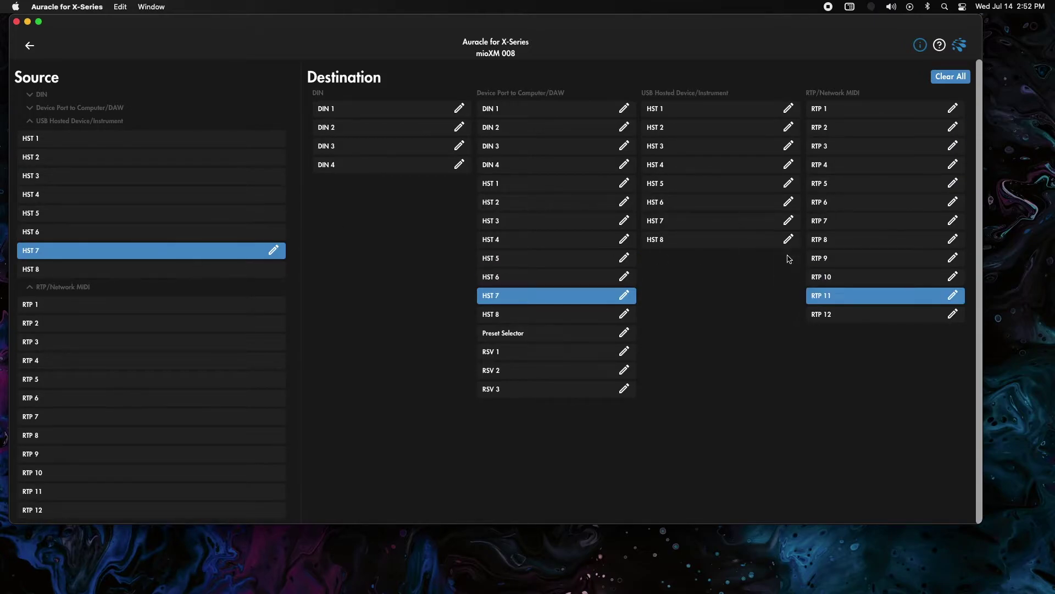
{"action": "left_click", "coordinate": [830, 296]}
{"action": "left_click", "coordinate": [845, 136]}
{"action": "left_click", "coordinate": [209, 268]}
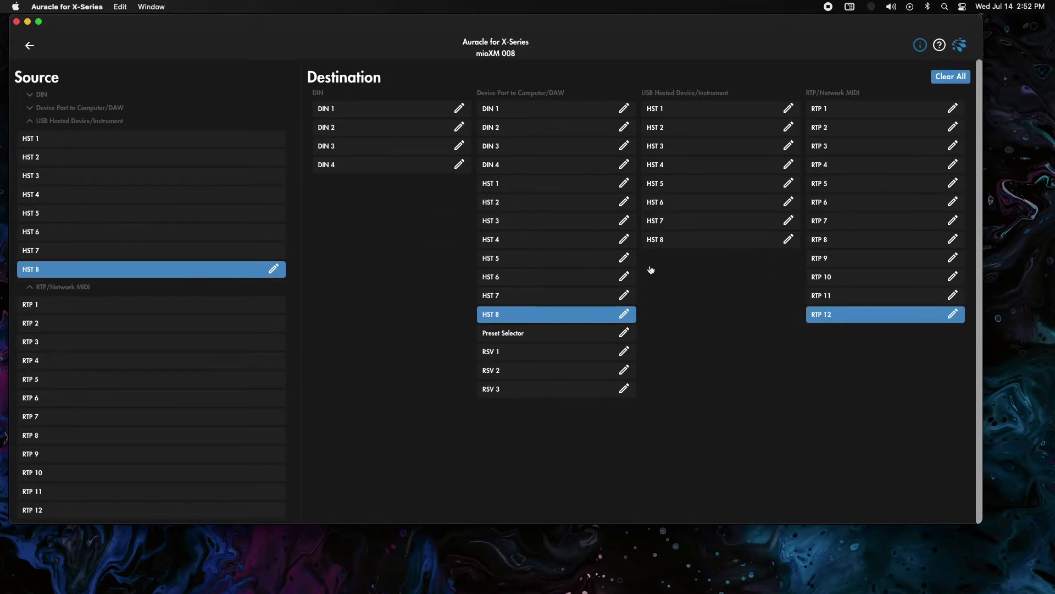
{"action": "left_click", "coordinate": [815, 313]}
{"action": "left_click", "coordinate": [843, 133]}
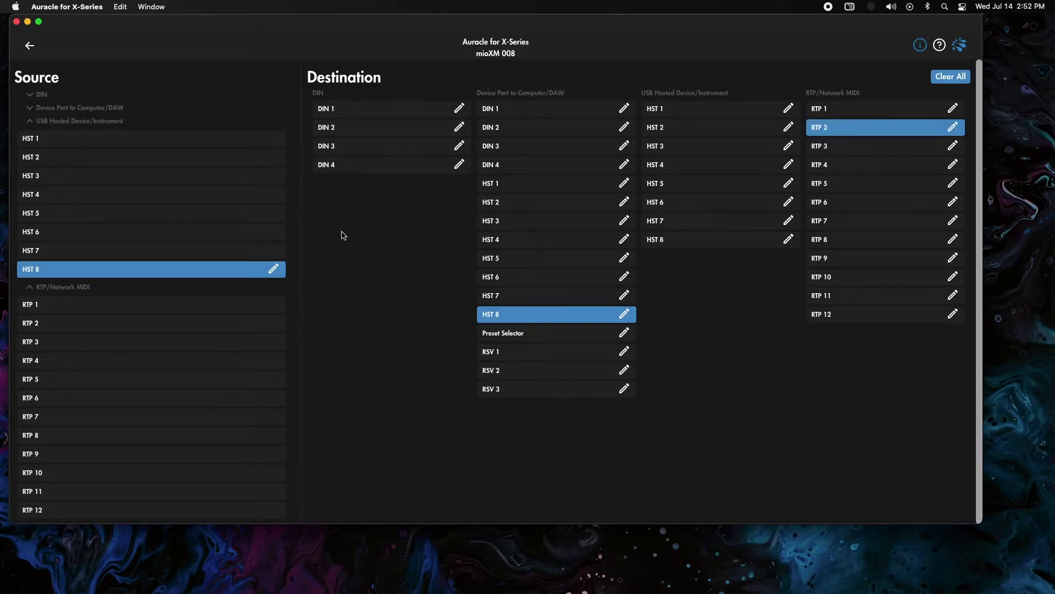
Step: Route the network MIDI source RTP 1 to DIN 2, DIN 3 and DIN 4 in addition to DIN 1
{"action": "left_click", "coordinate": [52, 304]}
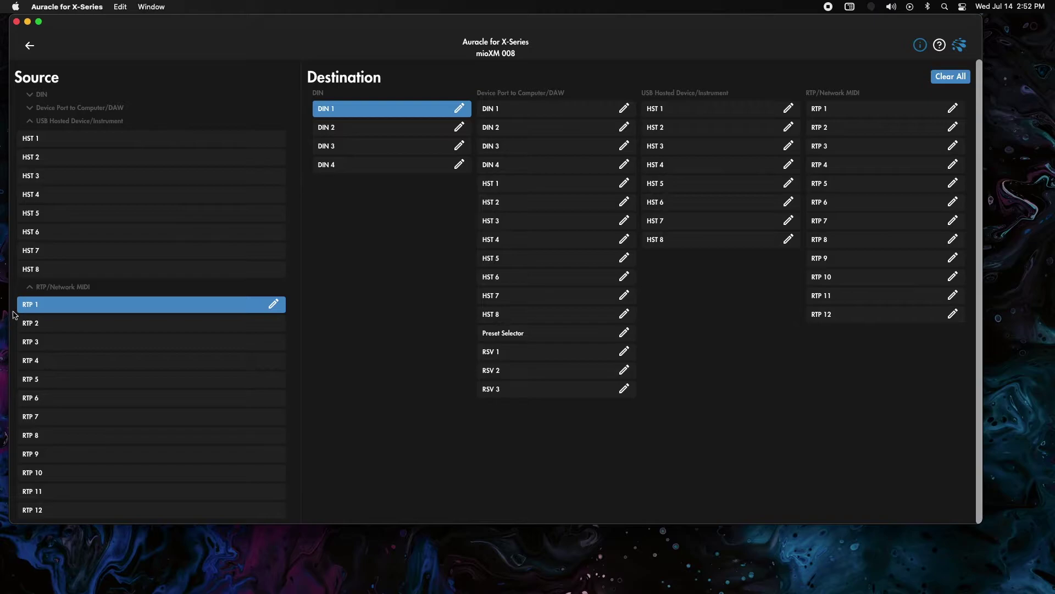
{"action": "left_click", "coordinate": [346, 130]}
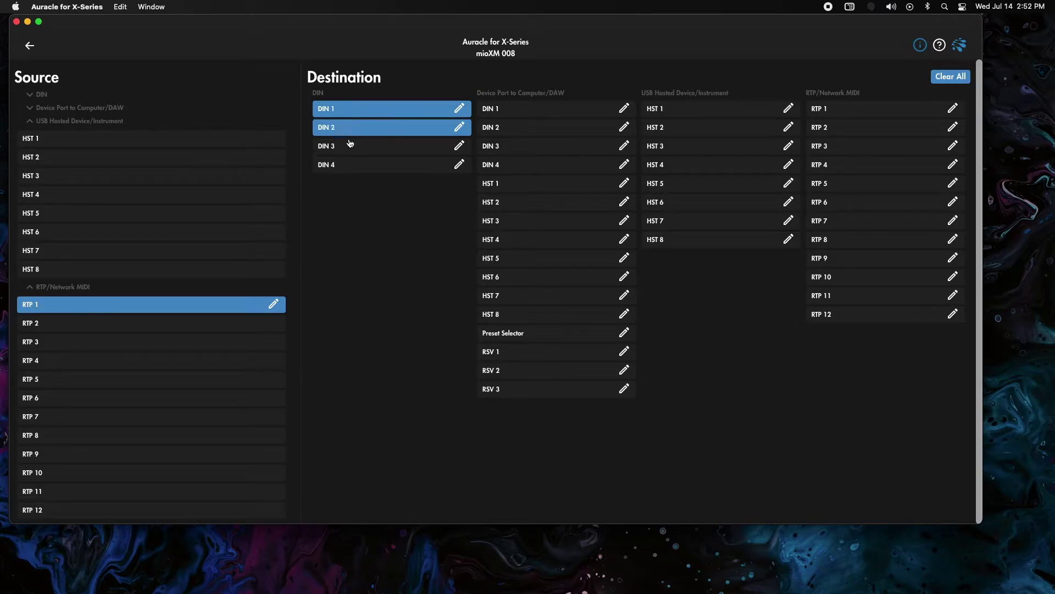
{"action": "left_click", "coordinate": [350, 145]}
{"action": "left_click", "coordinate": [350, 168]}
Step: Route the network MIDI source RTP 2 to USB hosted destinations HST 1 through HST 8 instead of DIN 2, and return to the device list
{"action": "left_click", "coordinate": [101, 328]}
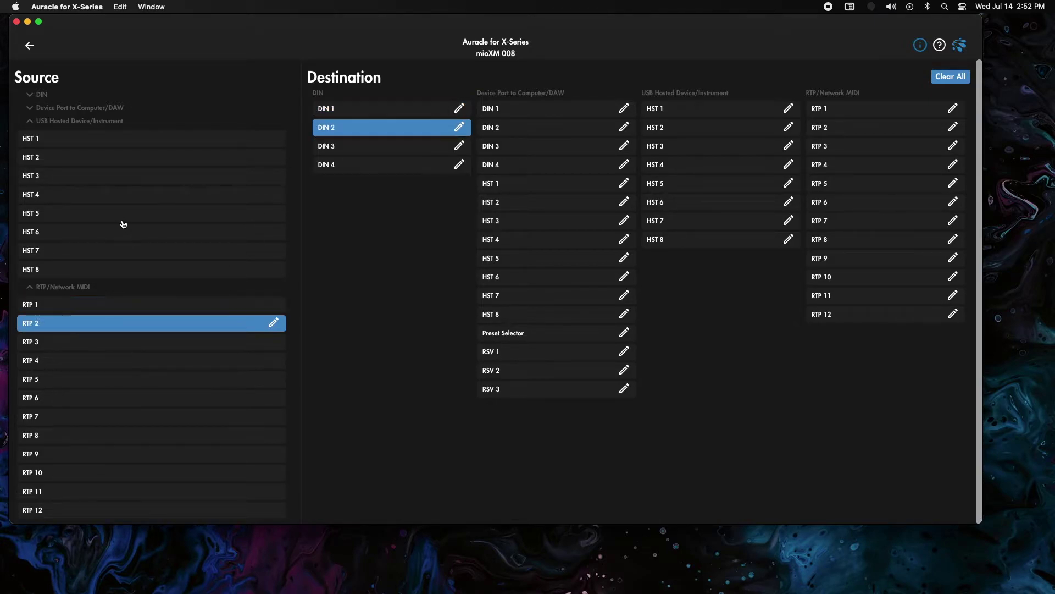
{"action": "left_click", "coordinate": [368, 132]}
{"action": "left_click", "coordinate": [699, 110]}
{"action": "left_click", "coordinate": [694, 130]}
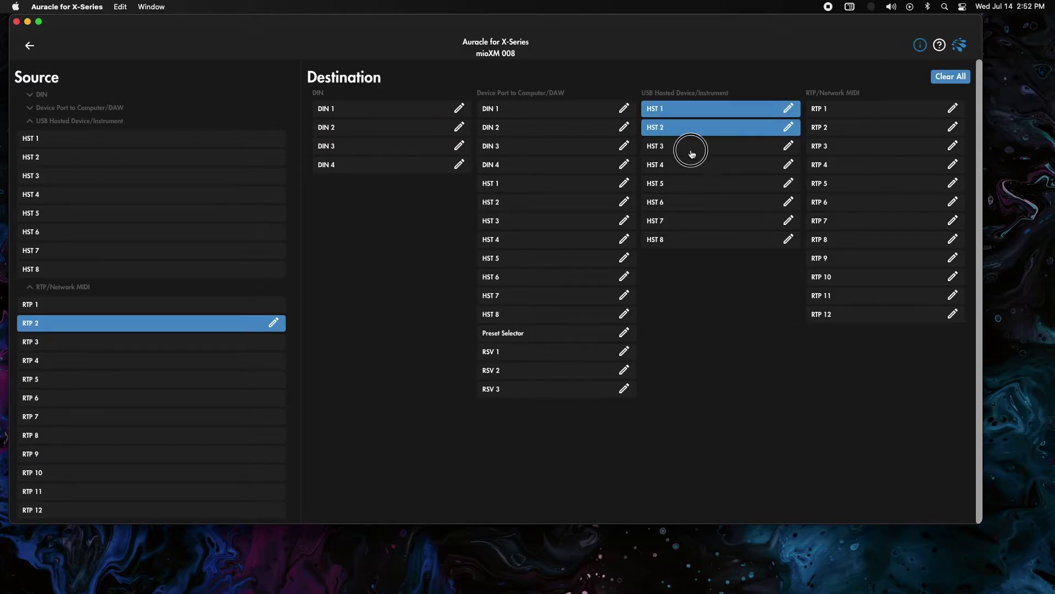
{"action": "left_click", "coordinate": [691, 150]}
{"action": "left_click", "coordinate": [687, 166]}
{"action": "left_click", "coordinate": [685, 184]}
{"action": "left_click", "coordinate": [680, 202]}
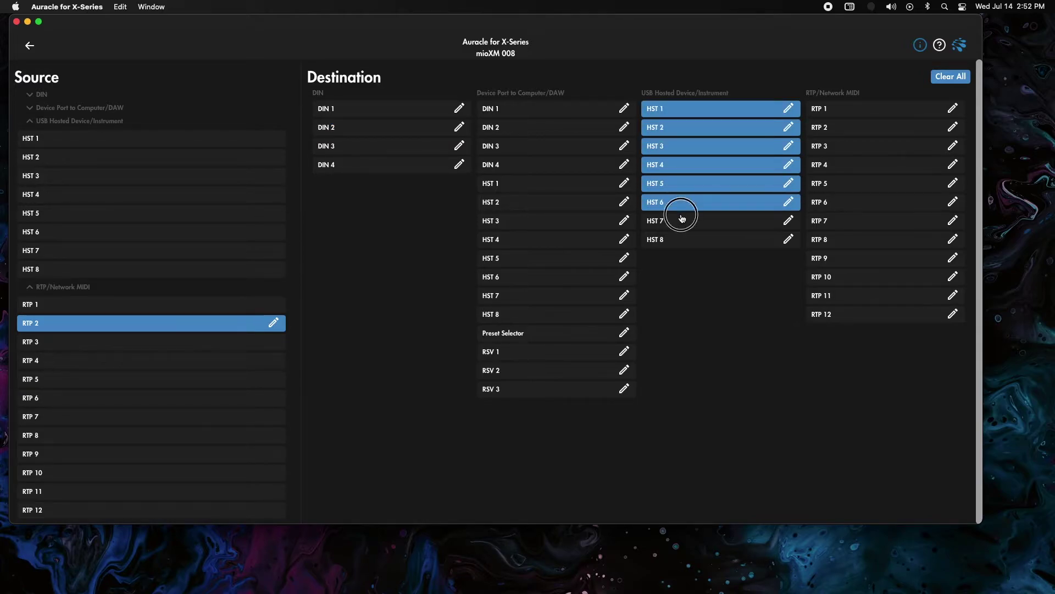
{"action": "left_click", "coordinate": [683, 220]}
{"action": "left_click", "coordinate": [685, 239]}
{"action": "left_click", "coordinate": [30, 48]}
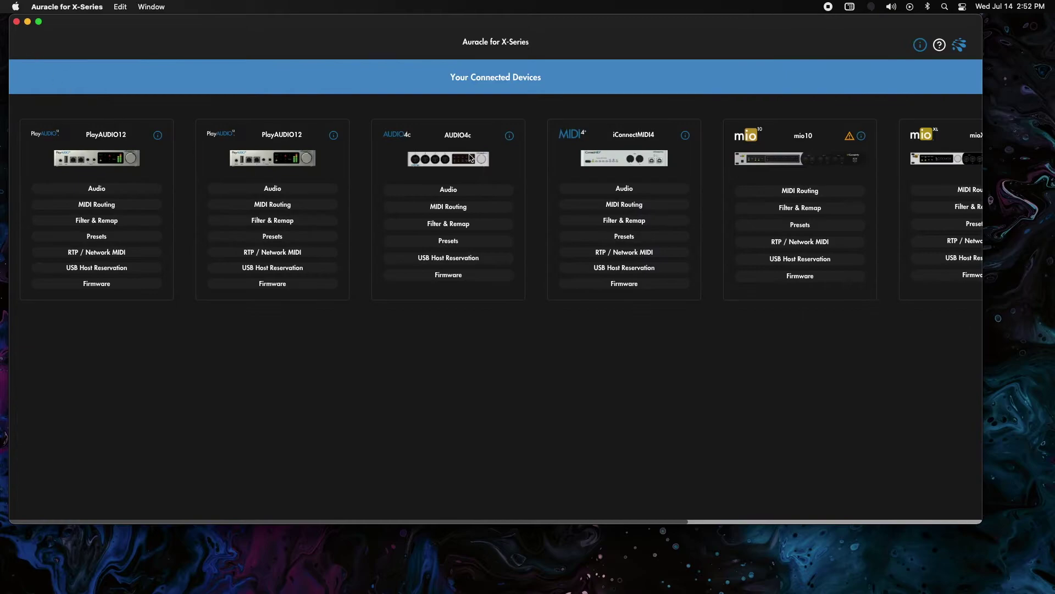
Step: Open the second PlayAUDIO12's MIDI routing and rename the Jack 1 RTP 1 destination of source PA12 1AD-01 to XM DINs
{"action": "left_click", "coordinate": [250, 213]}
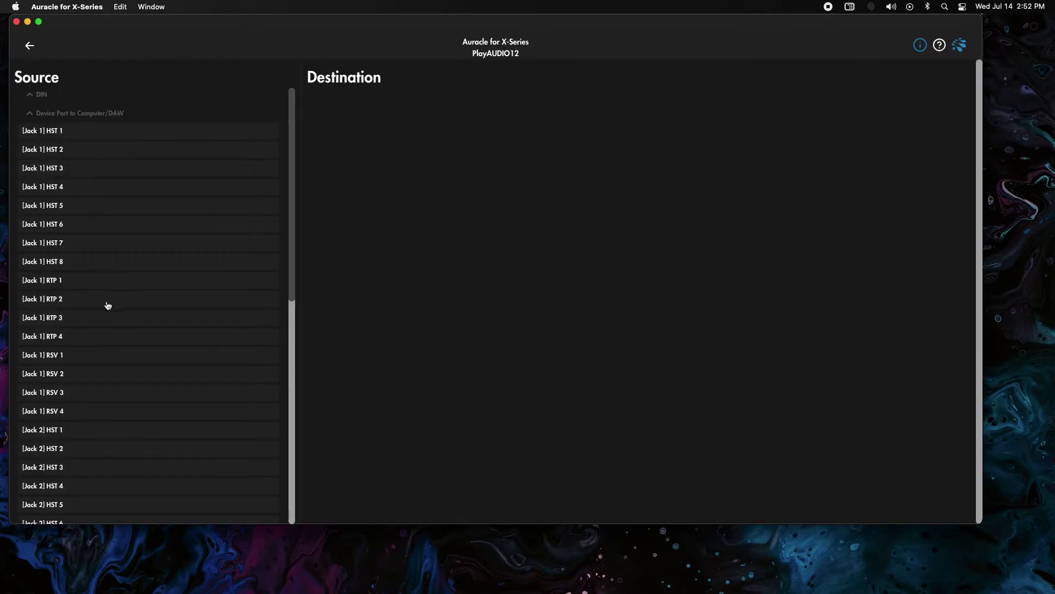
{"action": "scroll", "coordinate": [88, 358], "scroll_direction": "down", "scroll_amount": 10}
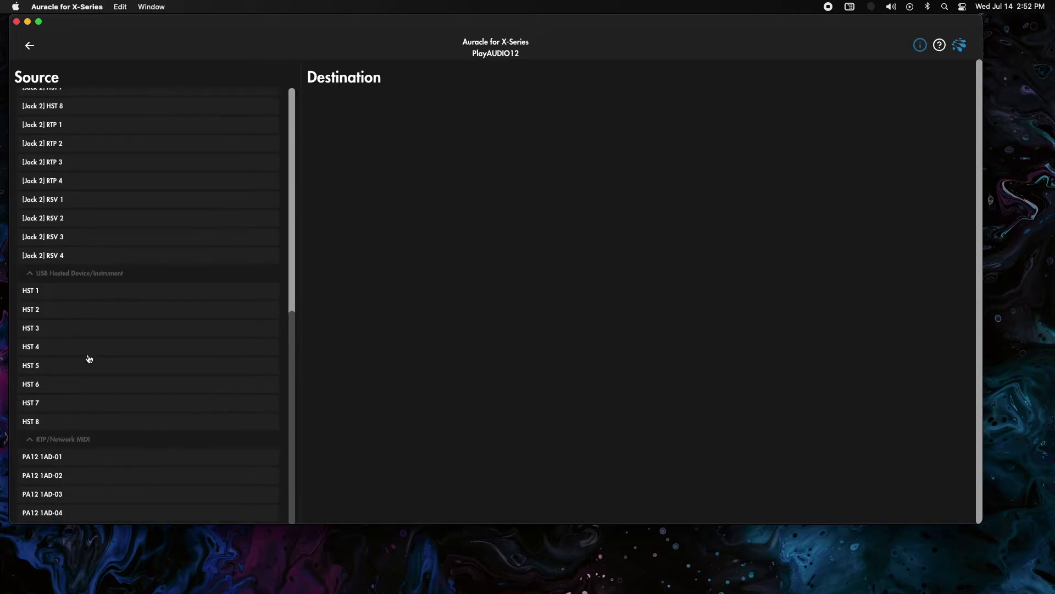
{"action": "left_click", "coordinate": [118, 453]}
{"action": "scroll", "coordinate": [535, 270], "scroll_direction": "down", "scroll_amount": 3}
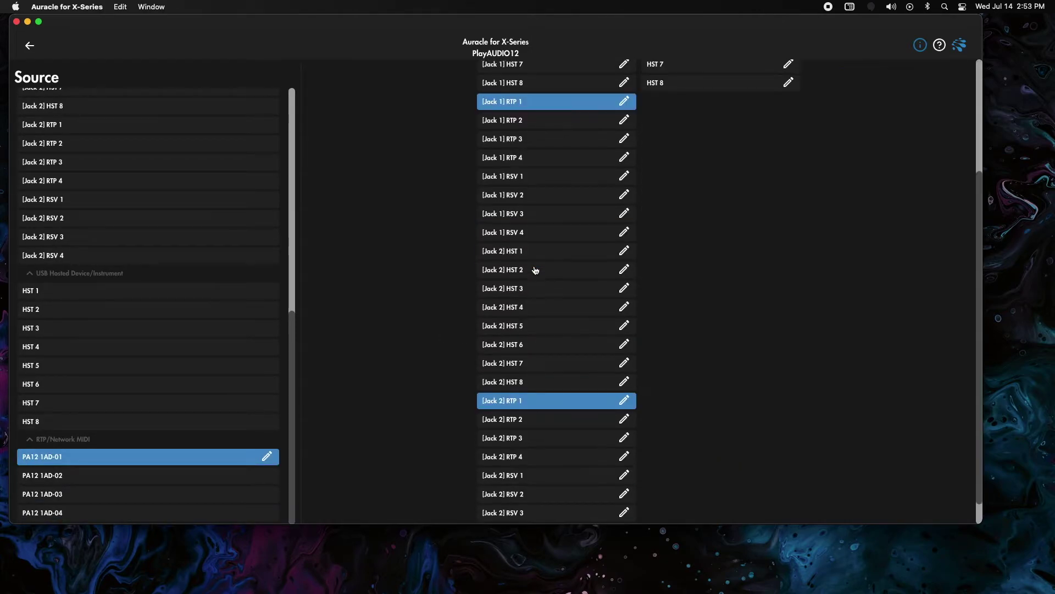
{"action": "scroll", "coordinate": [572, 231], "scroll_direction": "up", "scroll_amount": 1}
{"action": "left_click", "coordinate": [624, 130]}
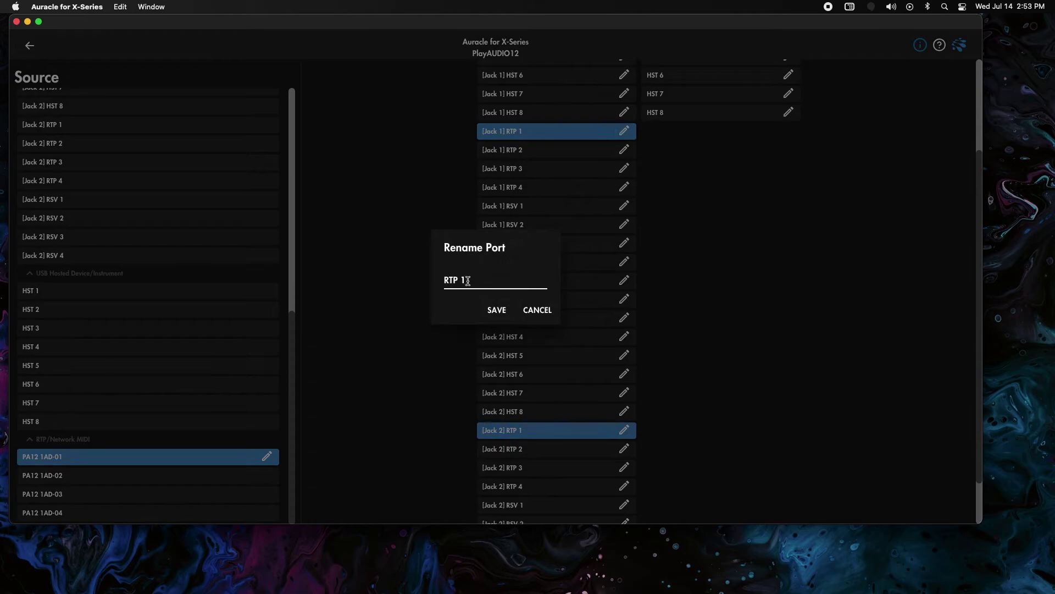
{"action": "left_click_drag", "start_coordinate": [468, 281], "coordinate": [356, 278]}
{"action": "type", "text": "XM DINs"}
{"action": "left_click", "coordinate": [495, 310]}
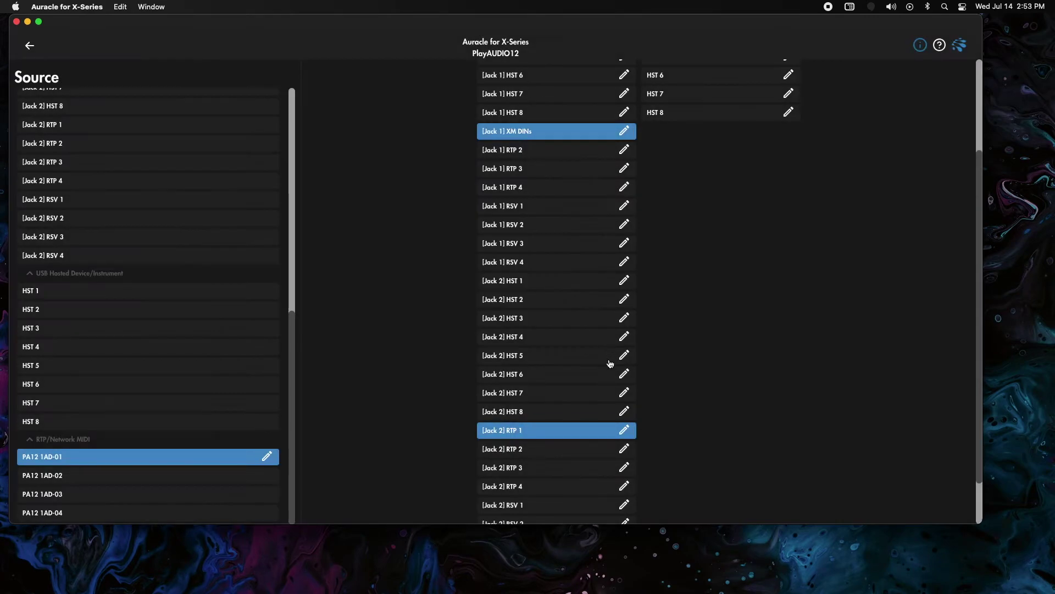
Step: Rename the Jack 2 RTP 1 destination port to XM DINs
{"action": "left_click", "coordinate": [624, 430]}
{"action": "left_click_drag", "start_coordinate": [467, 280], "coordinate": [315, 271]}
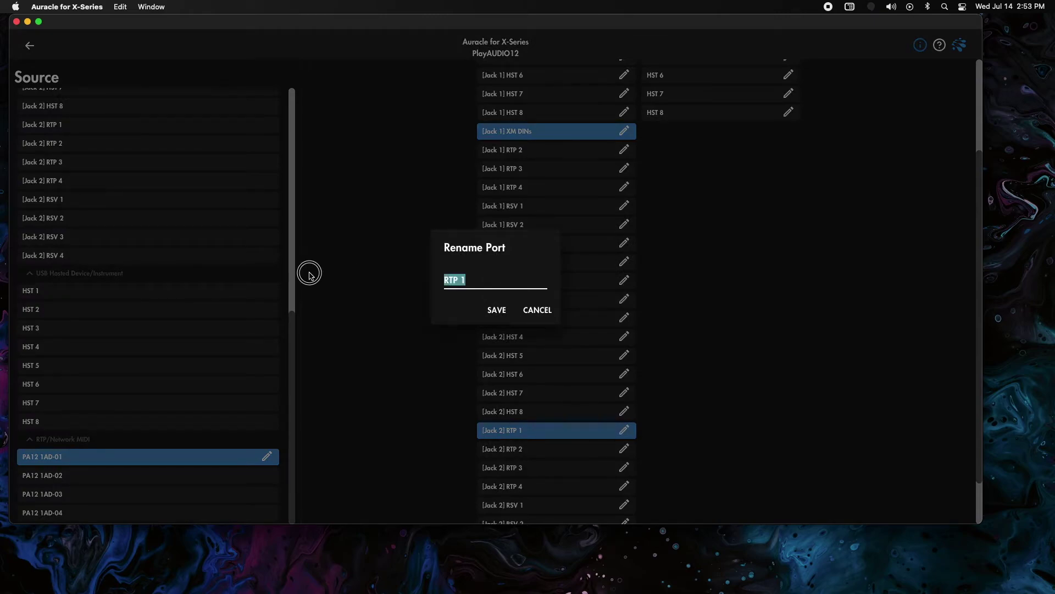
{"action": "type", "text": "XM DINs"}
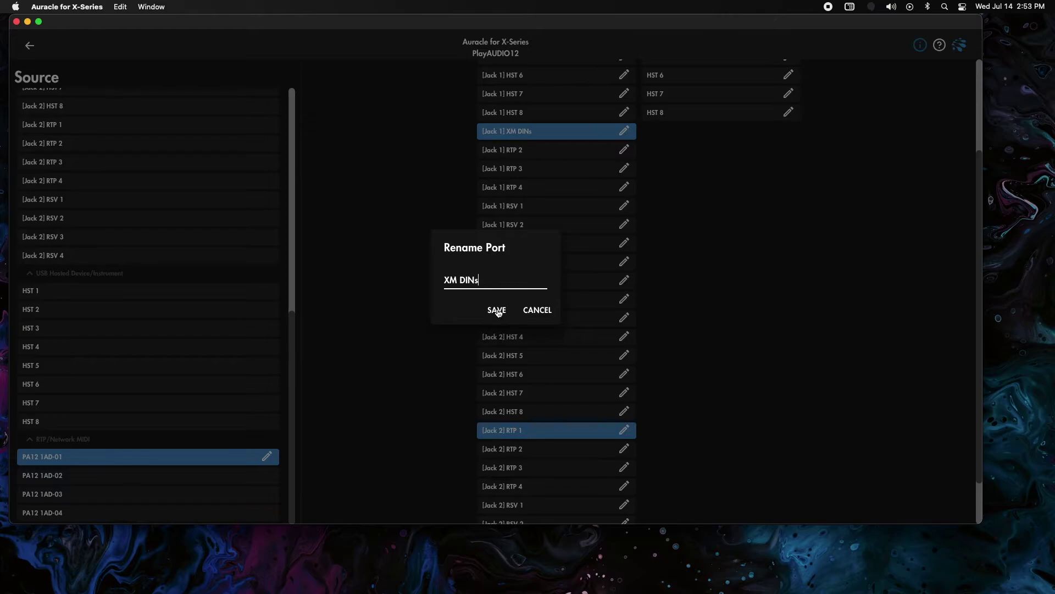
{"action": "left_click", "coordinate": [497, 312]}
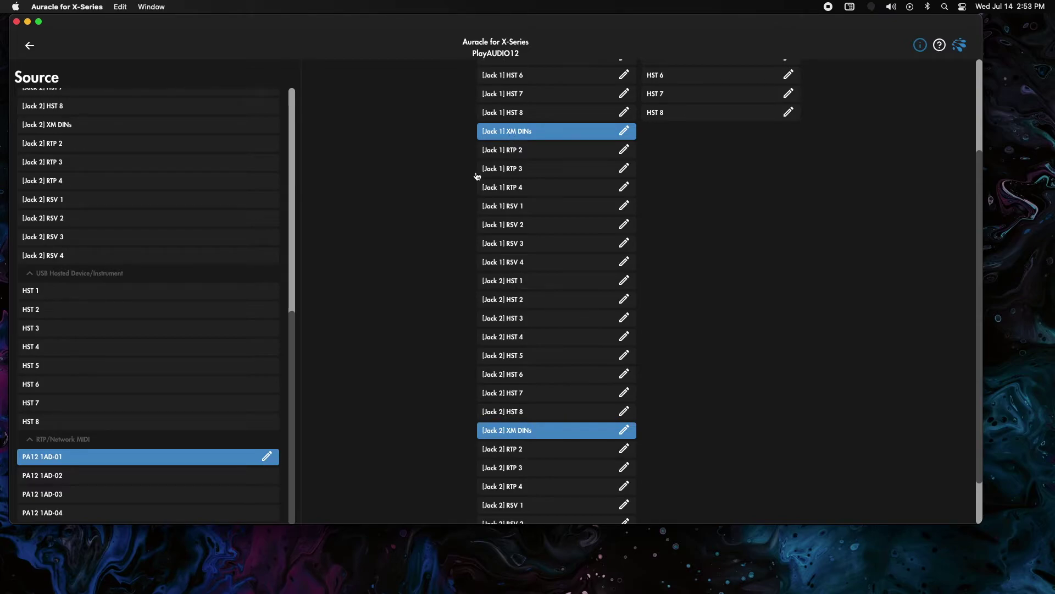
Step: For source PA12 1AD-02, rename the Jack 1 RTP 2 destination port to XM HSTs and copy that name
{"action": "left_click", "coordinate": [148, 474]}
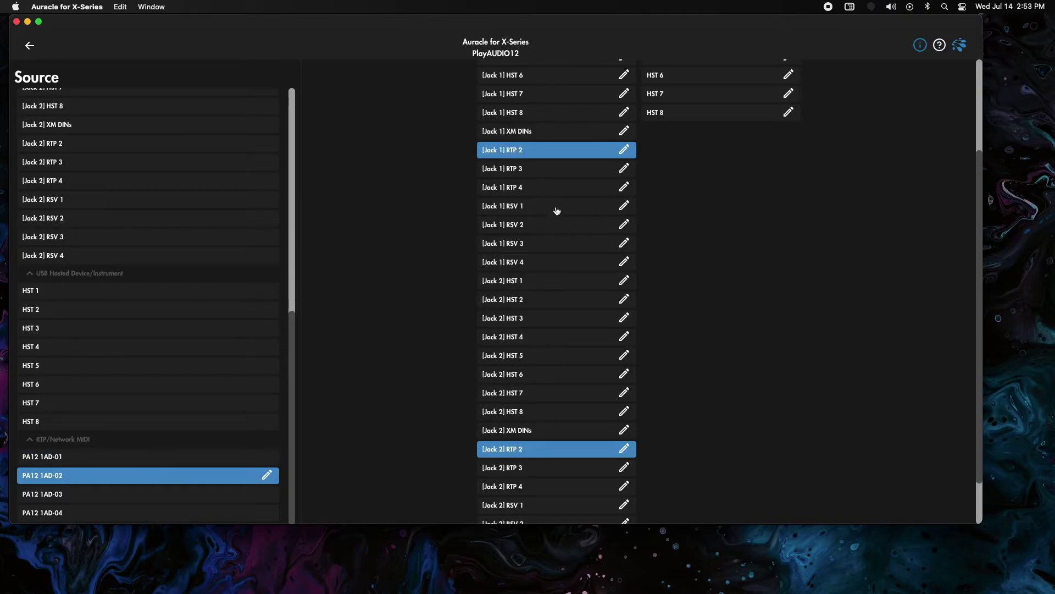
{"action": "left_click", "coordinate": [617, 158]}
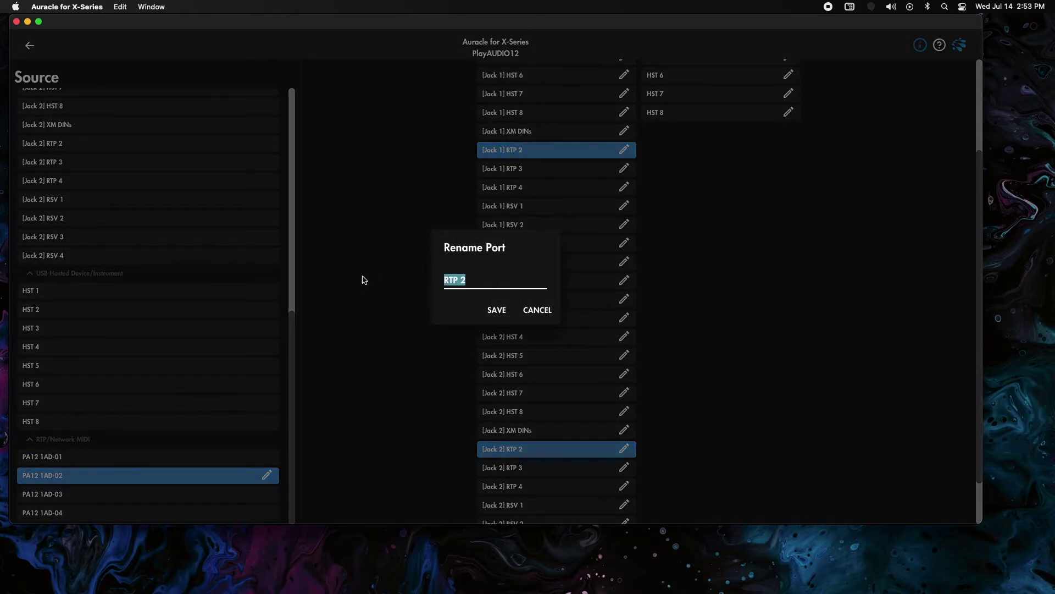
{"action": "type", "text": "XM HSTs"}
{"action": "key", "text": "super+a"}
{"action": "key", "text": "super+c"}
{"action": "left_click", "coordinate": [496, 309]}
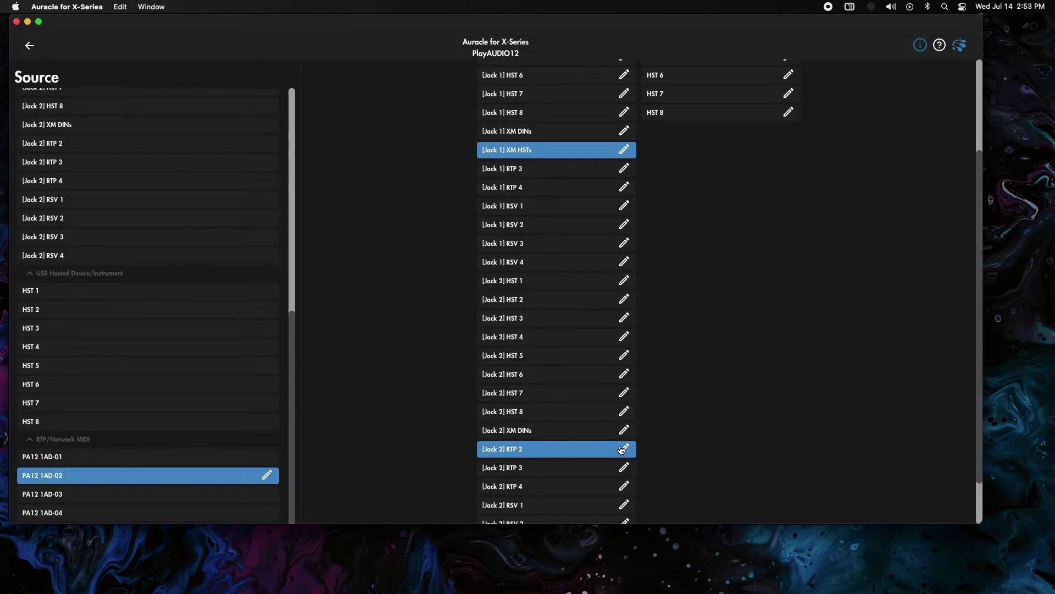
Step: Rename the Jack 2 RTP 2 destination port to XM HSTs with the copied name, and return to the device list
{"action": "left_click", "coordinate": [623, 448]}
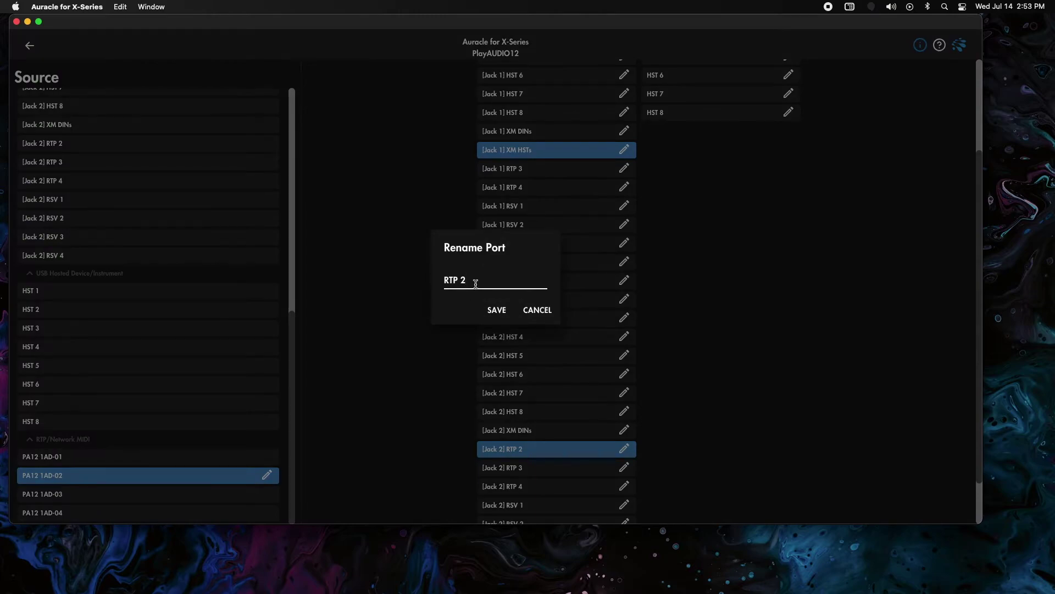
{"action": "key", "text": "super+a"}
{"action": "key", "text": "super+v"}
{"action": "left_click", "coordinate": [496, 309]}
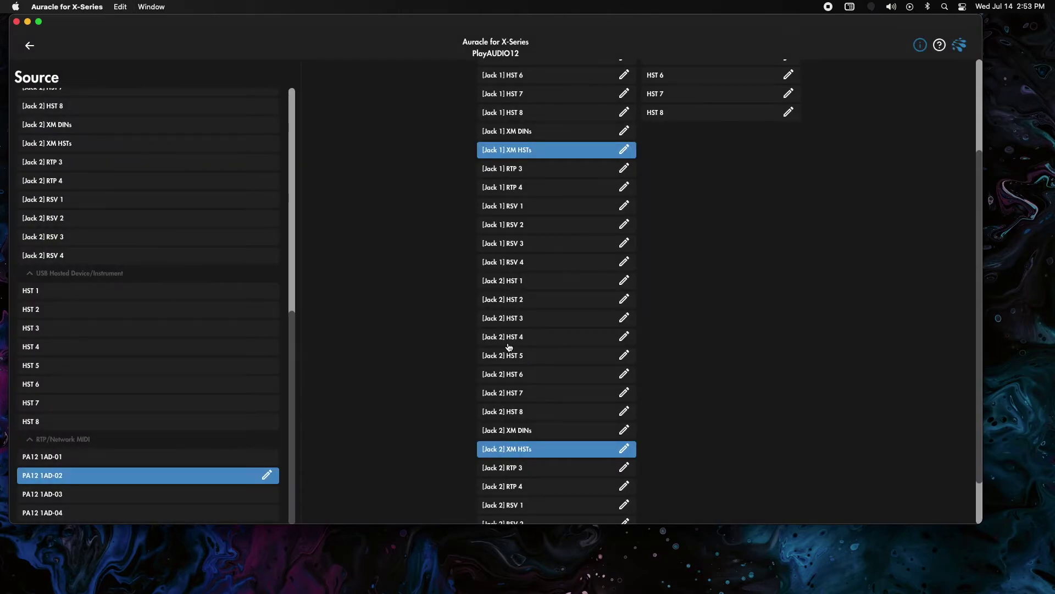
{"action": "left_click", "coordinate": [30, 45]}
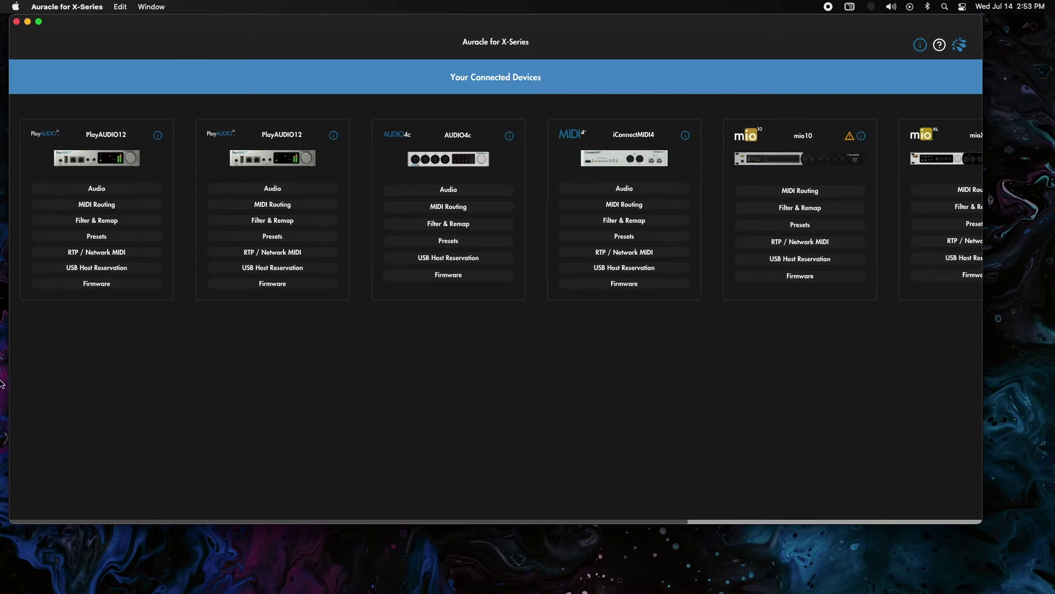
Step: Switch to Ableton Live and examine the Track and Remote settings of the PlayAUDIO12 input ports in the MIDI preferences
{"action": "mouse_move", "coordinate": [7, 380]}
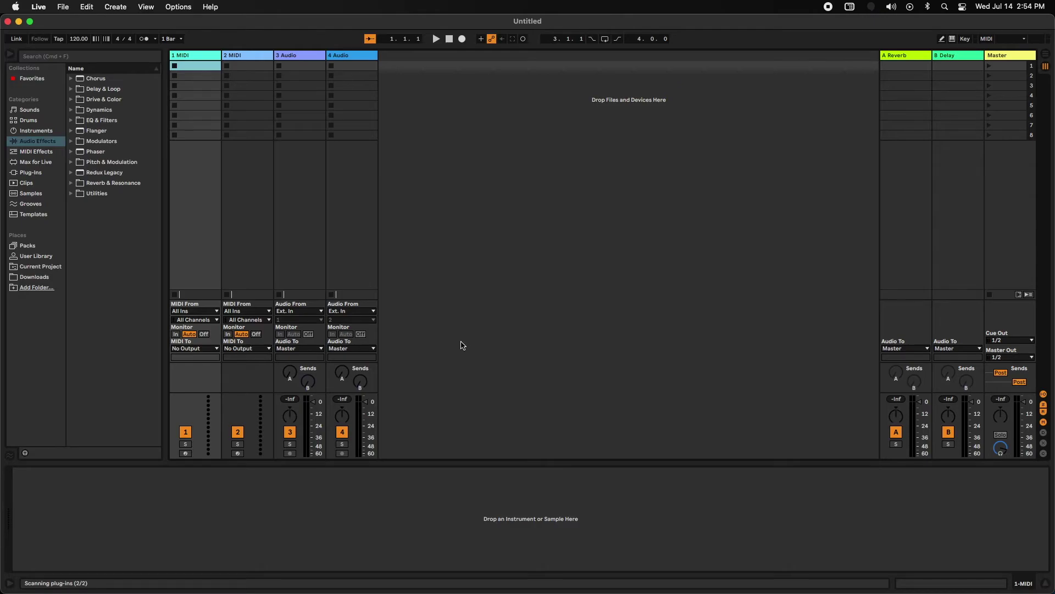
{"action": "key", "text": "super+comma"}
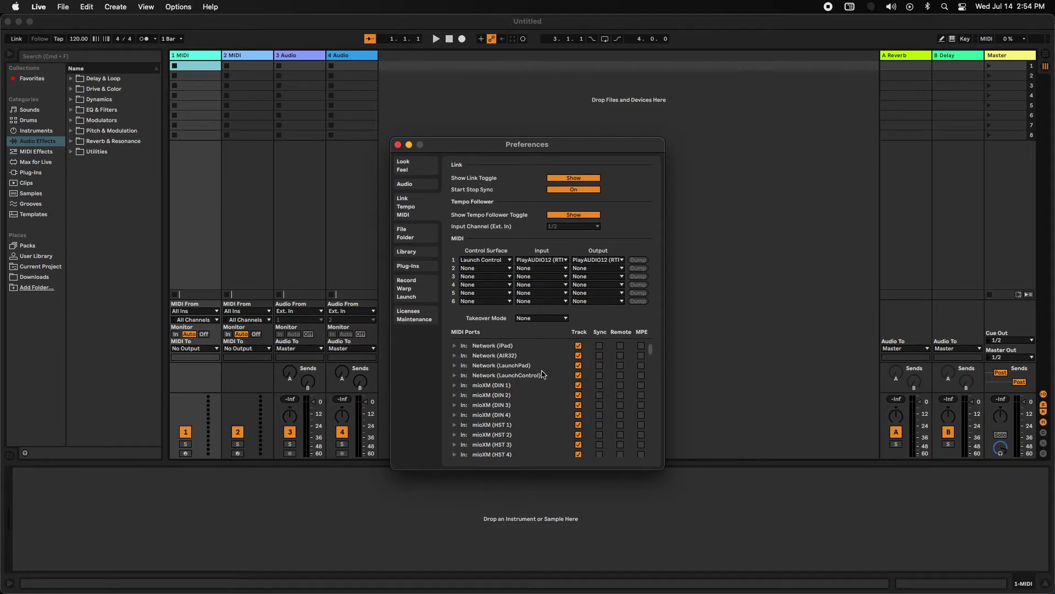
{"action": "scroll", "coordinate": [533, 356], "scroll_direction": "down", "scroll_amount": 1}
{"action": "scroll", "coordinate": [533, 356], "scroll_direction": "down", "scroll_amount": 10}
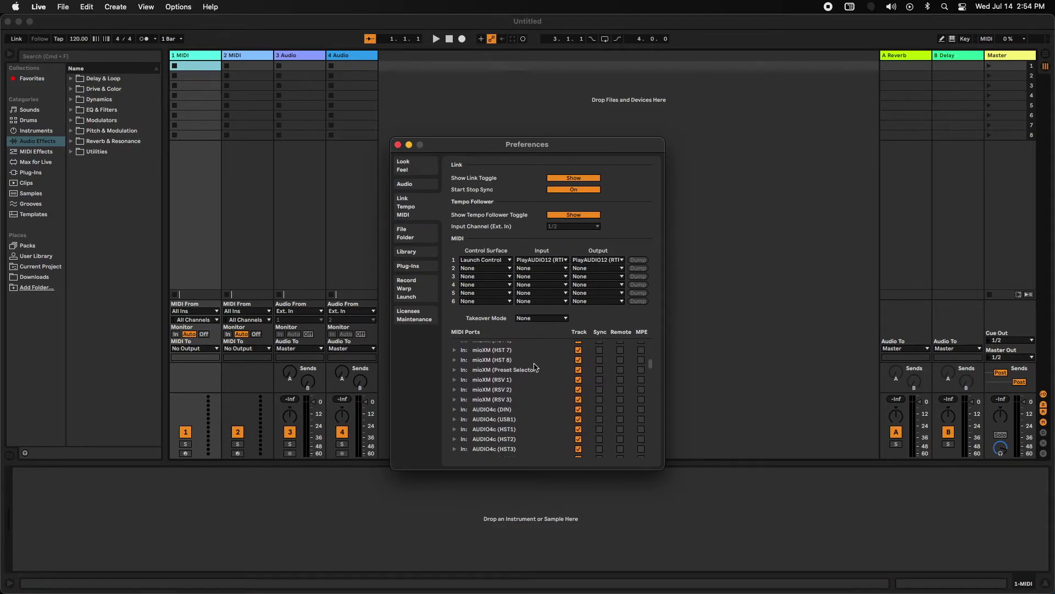
{"action": "scroll", "coordinate": [536, 367], "scroll_direction": "down", "scroll_amount": 2}
{"action": "scroll", "coordinate": [531, 385], "scroll_direction": "down", "scroll_amount": 2}
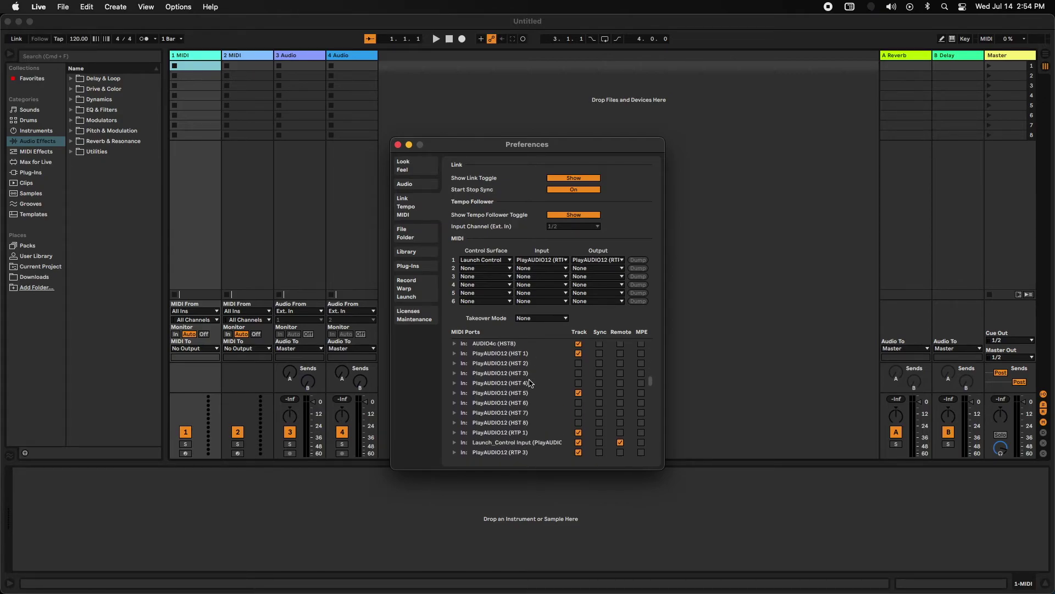
{"action": "scroll", "coordinate": [537, 408], "scroll_direction": "down", "scroll_amount": 2}
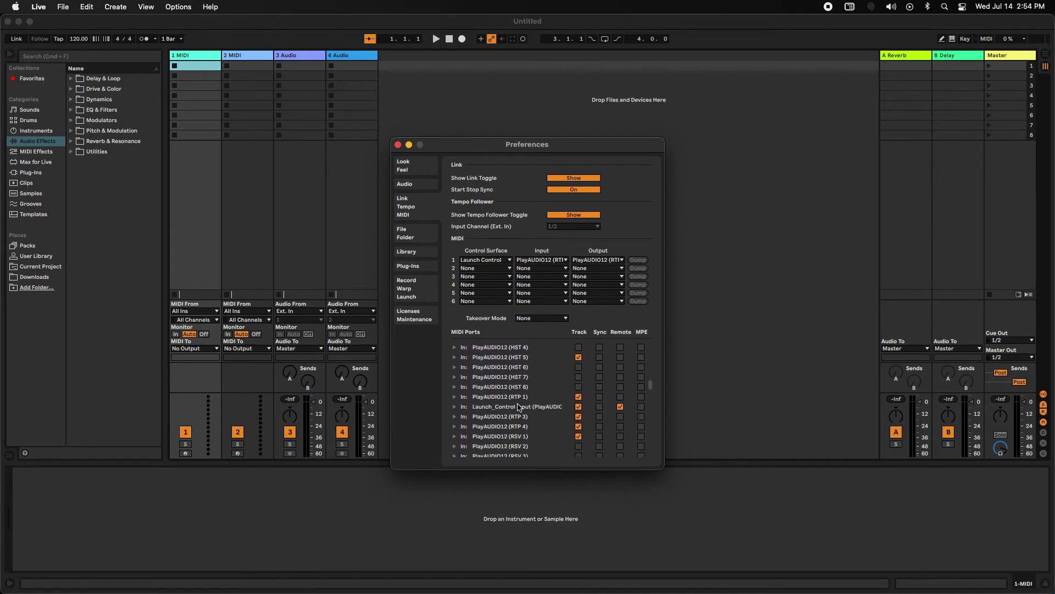
{"action": "left_click", "coordinate": [578, 407]}
{"action": "left_click", "coordinate": [579, 407]}
Step: Set control surface 1 to Launch Control with PlayAUDIO12 (RTP 2) as both its input and its output
{"action": "left_click", "coordinate": [554, 260]}
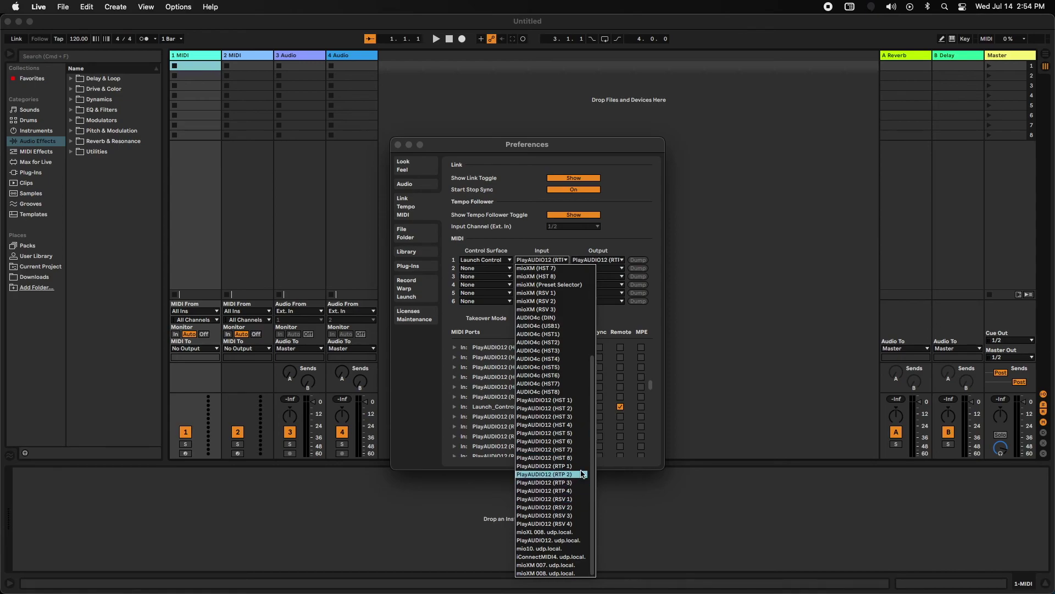
{"action": "left_click", "coordinate": [569, 476]}
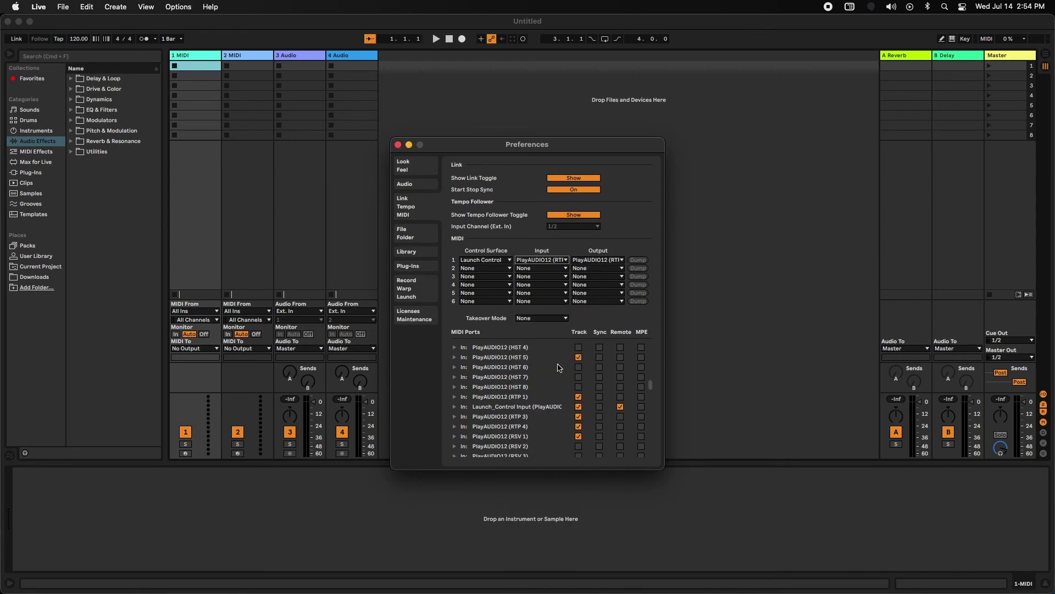
{"action": "left_click", "coordinate": [595, 261]}
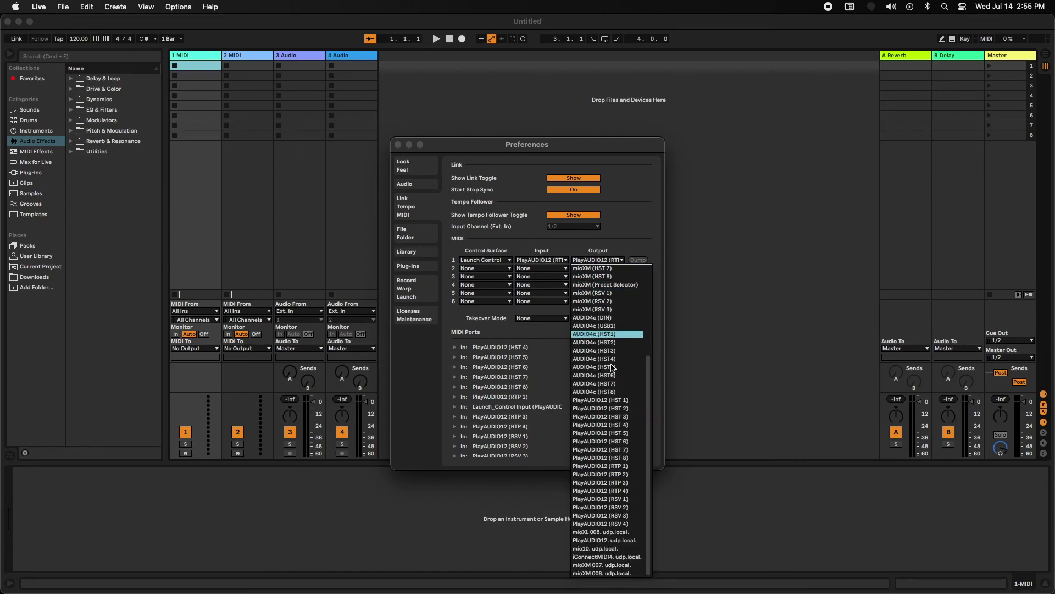
{"action": "left_click", "coordinate": [630, 476]}
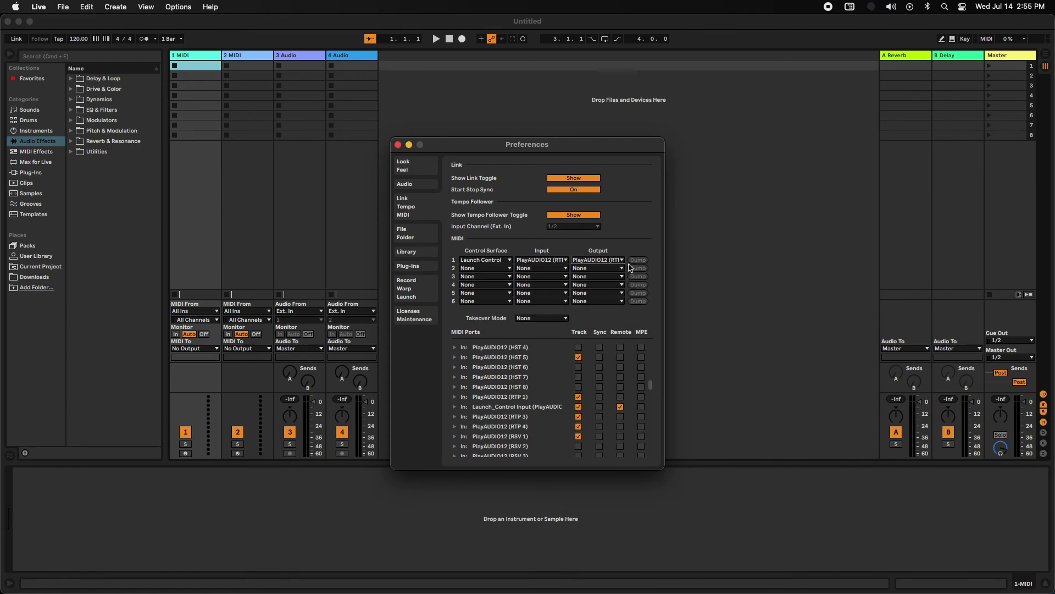
{"action": "left_click", "coordinate": [486, 261]}
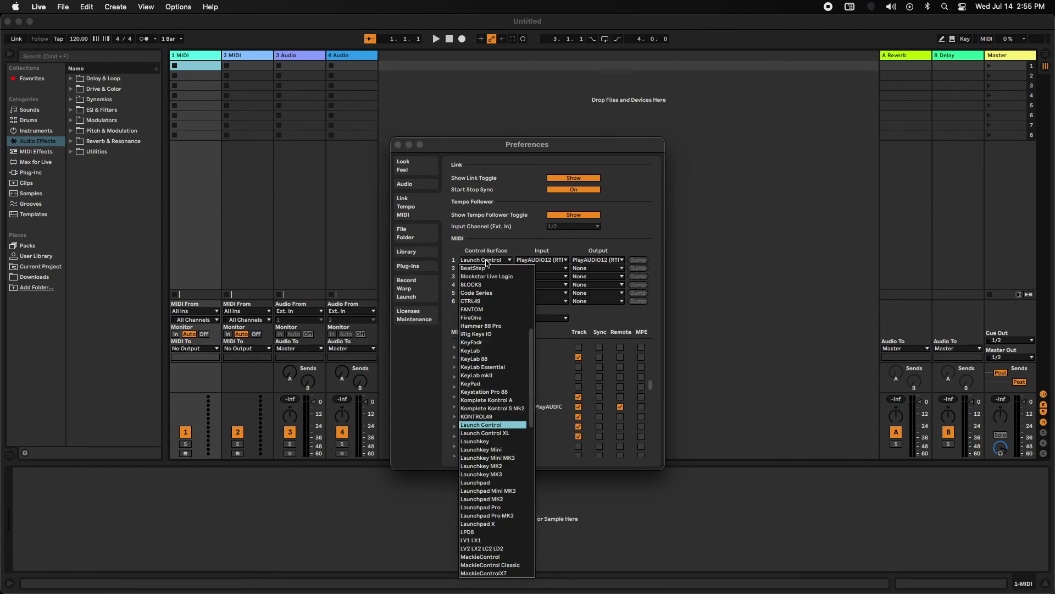
{"action": "left_click", "coordinate": [495, 424]}
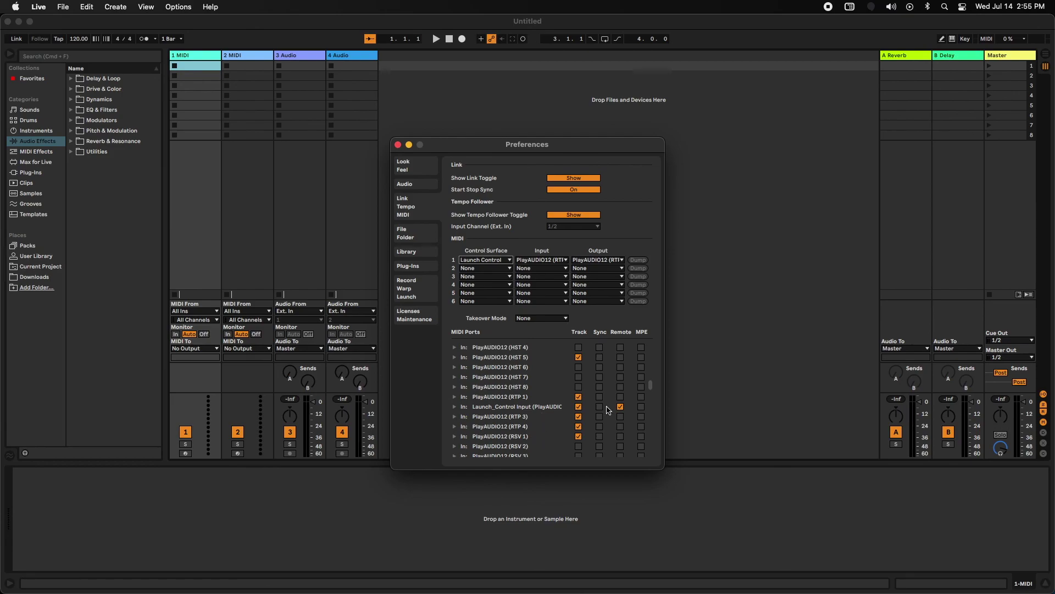
Step: Check the Track and Remote settings of the PlayAUDIO12 output ports, and close the preferences
{"action": "scroll", "coordinate": [599, 411], "scroll_direction": "down", "scroll_amount": 10}
{"action": "scroll", "coordinate": [599, 411], "scroll_direction": "down", "scroll_amount": 5}
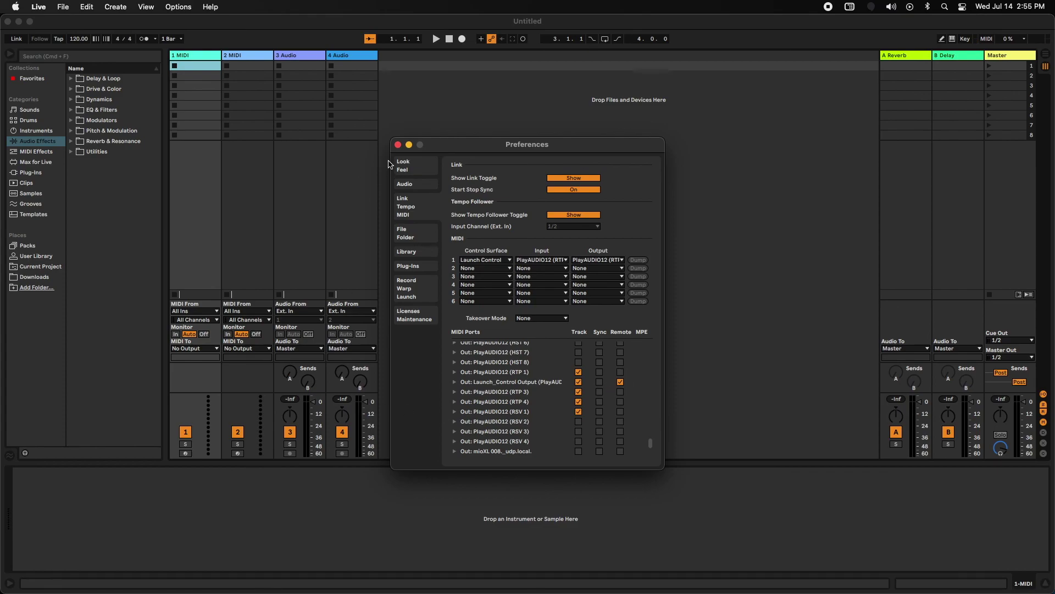
{"action": "left_click", "coordinate": [398, 145]}
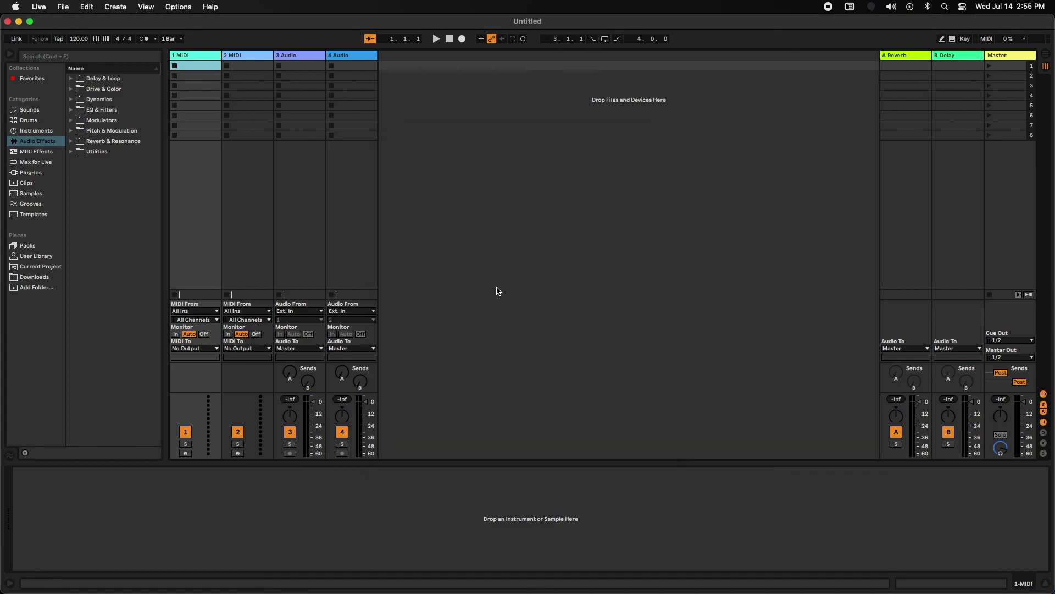